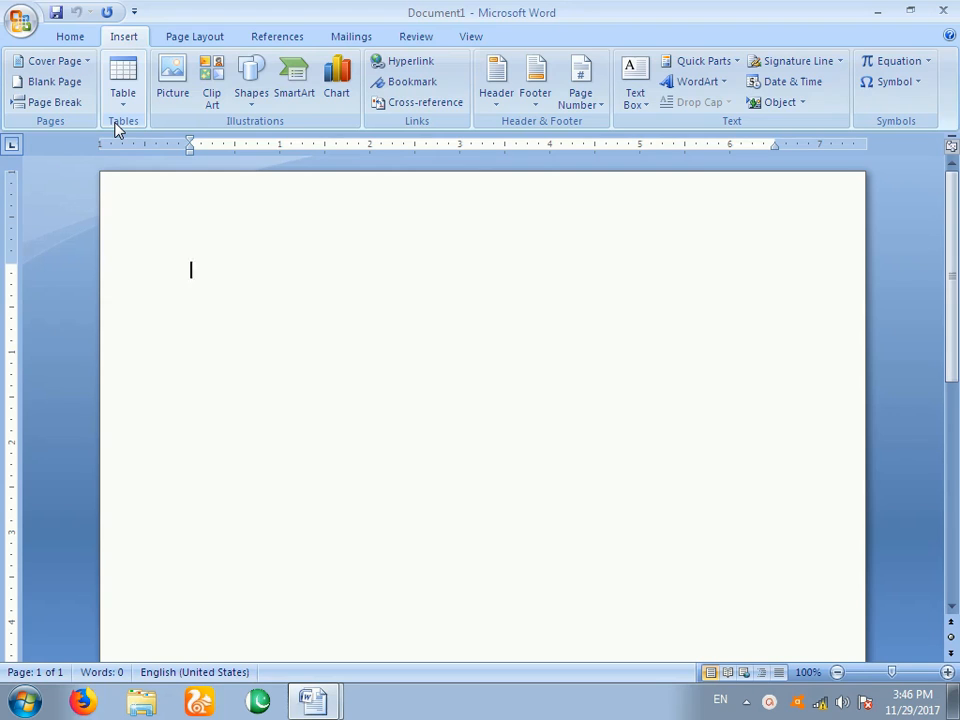
Insert the built-in cover page with the large sunflower photo and side title columns
click(83, 61)
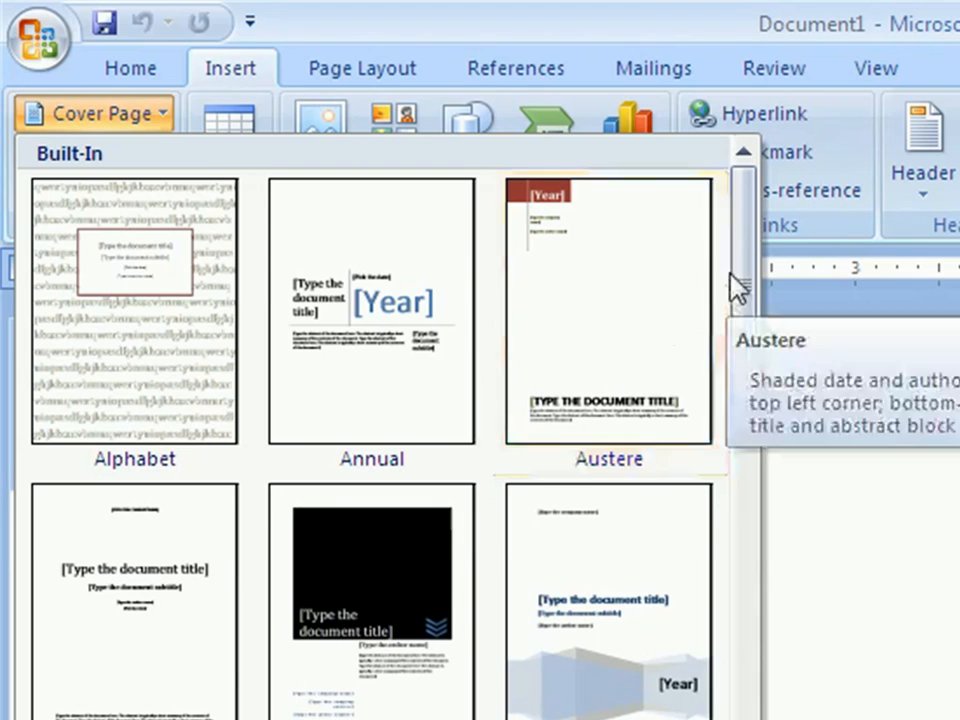
drag(753, 235, 658, 467)
click(99, 318)
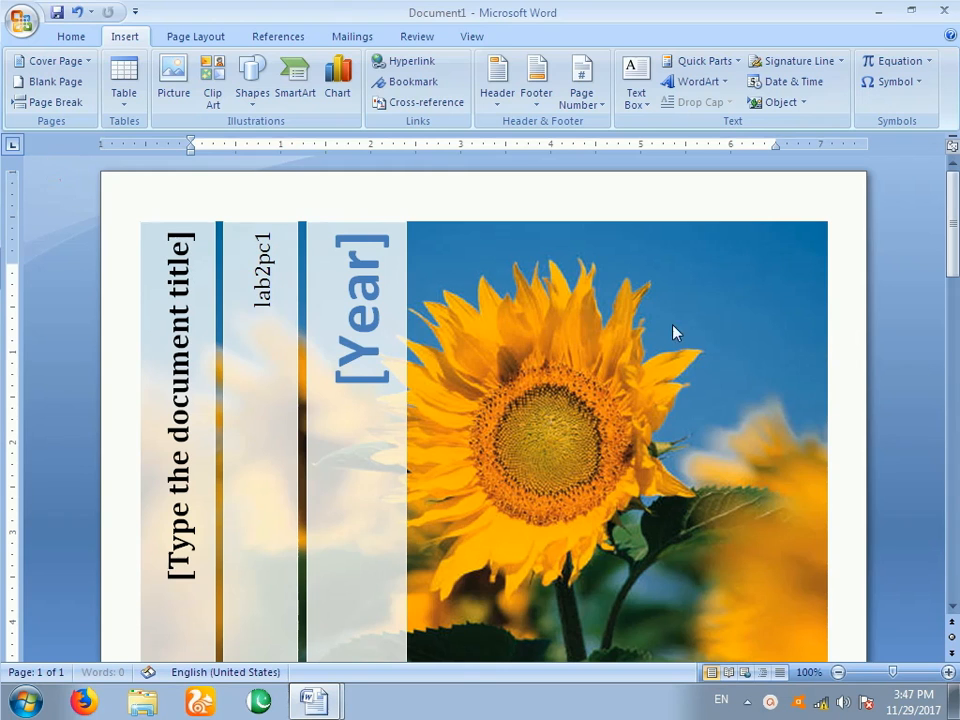
Insert a blank page at the start of the empty second page after the cover
drag(952, 230, 955, 275)
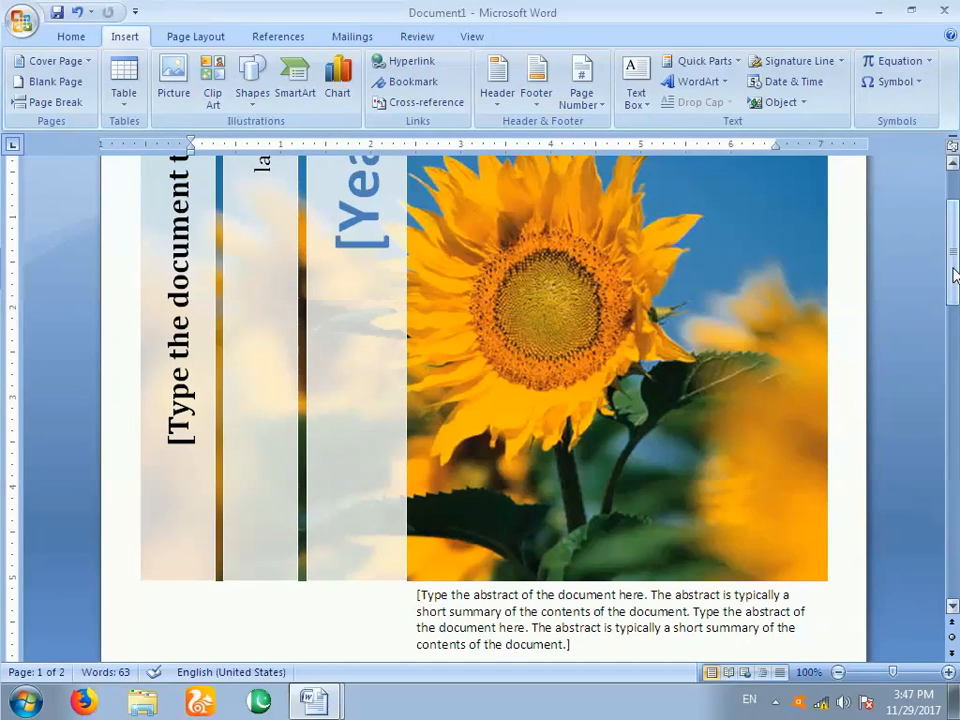
scroll(656, 496, down, 12)
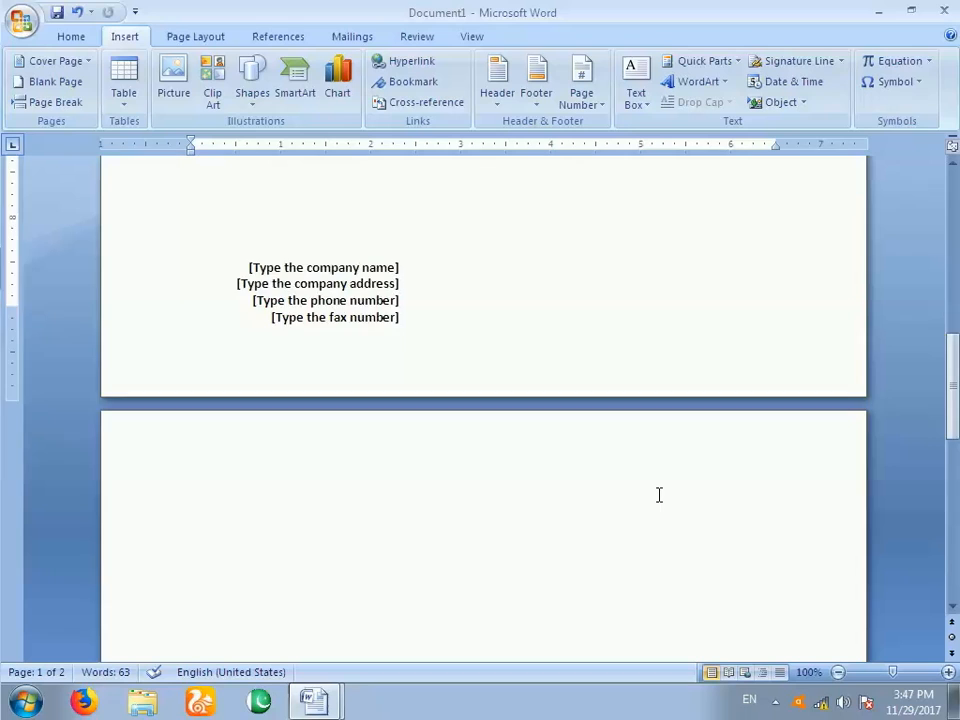
scroll(656, 496, down, 2)
scroll(656, 497, up, 3)
scroll(656, 497, up, 2)
scroll(656, 497, down, 3)
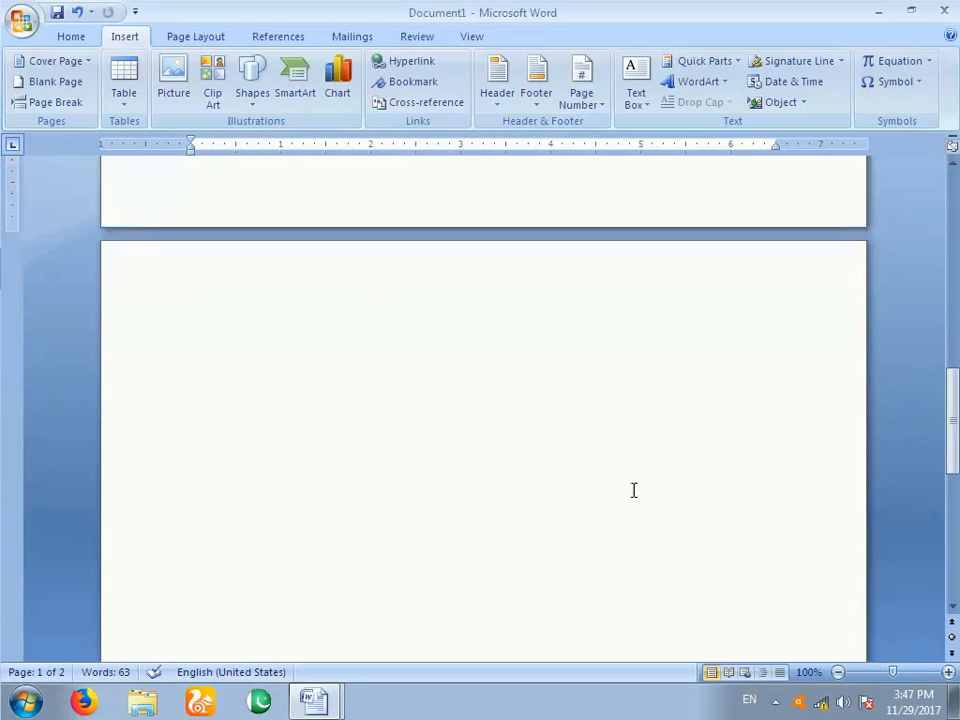
click(485, 414)
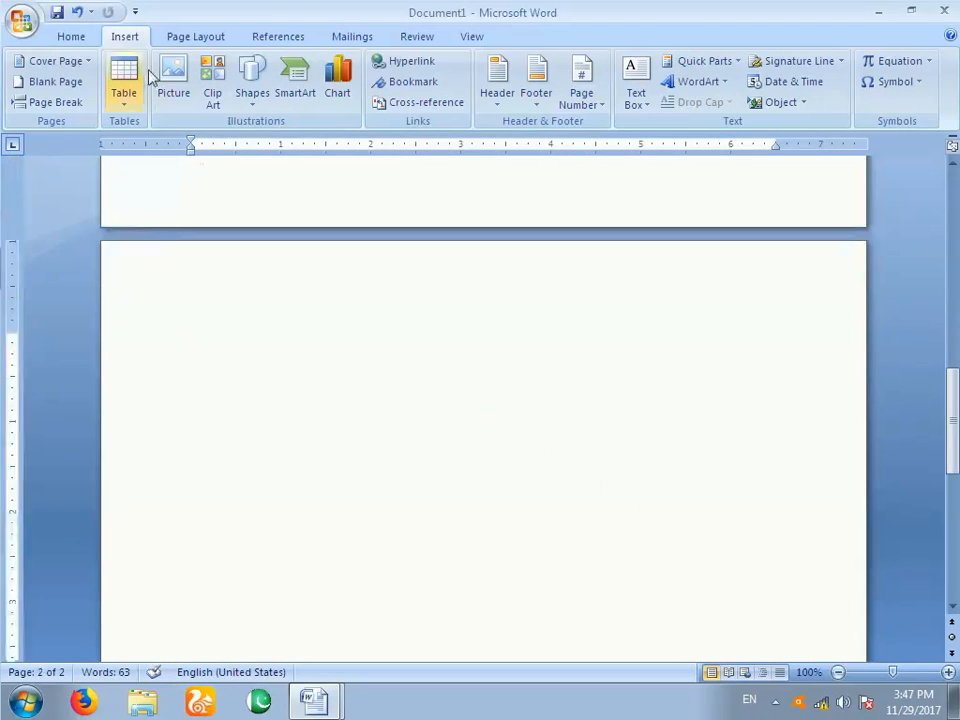
click(57, 89)
scroll(330, 290, down, 6)
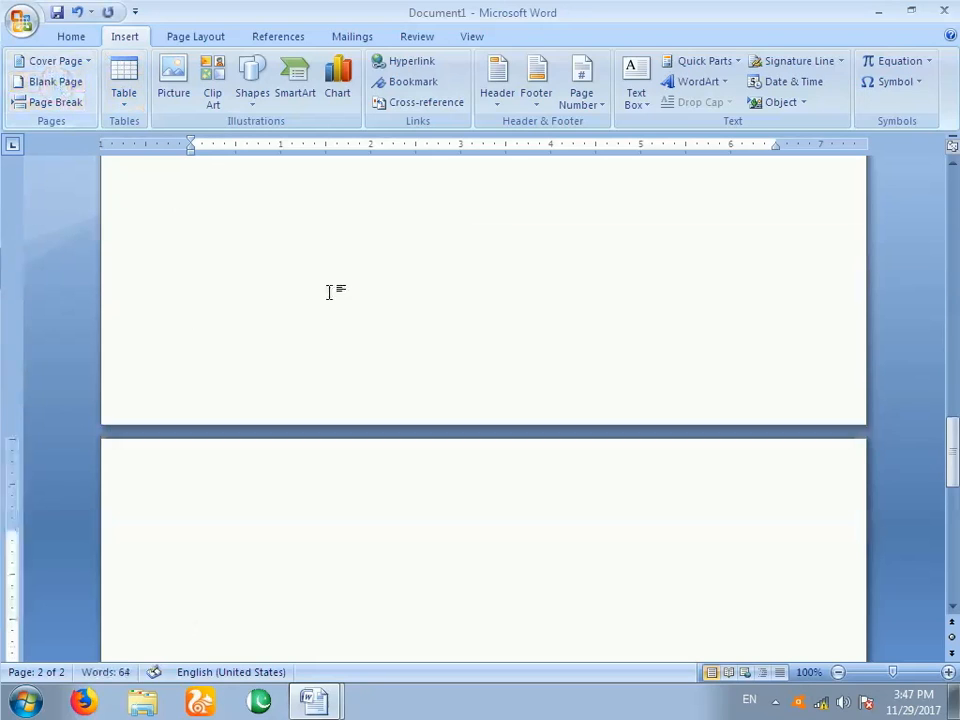
scroll(344, 300, down, 5)
scroll(344, 300, up, 8)
scroll(346, 300, up, 5)
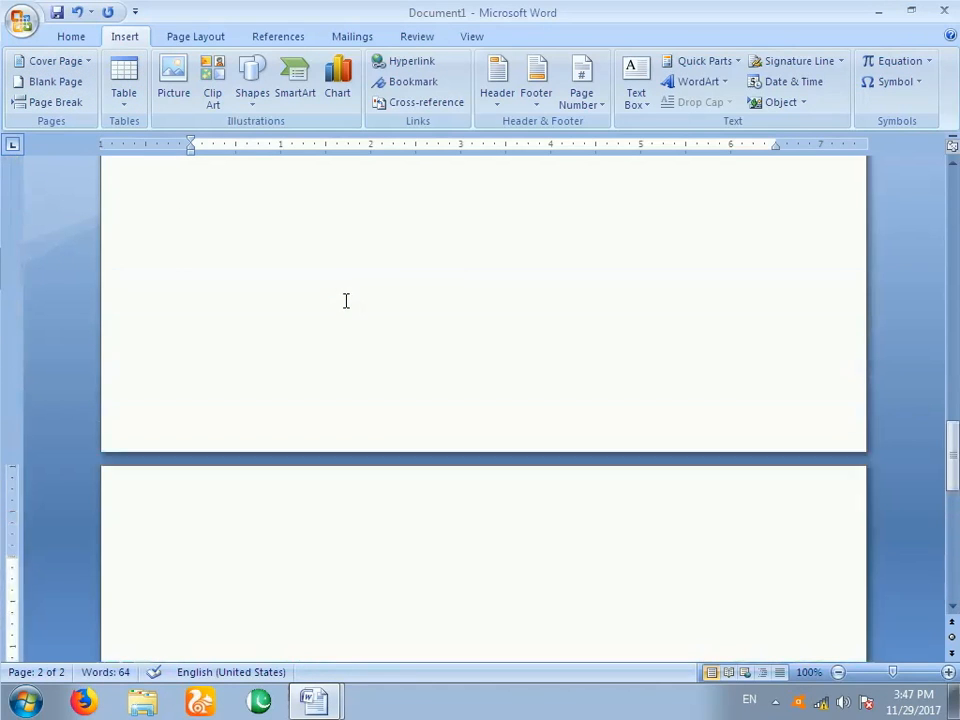
Switch to the CHENAB GRAMMAR SCHOOL document and copy its entire daily attendance table
click(55, 104)
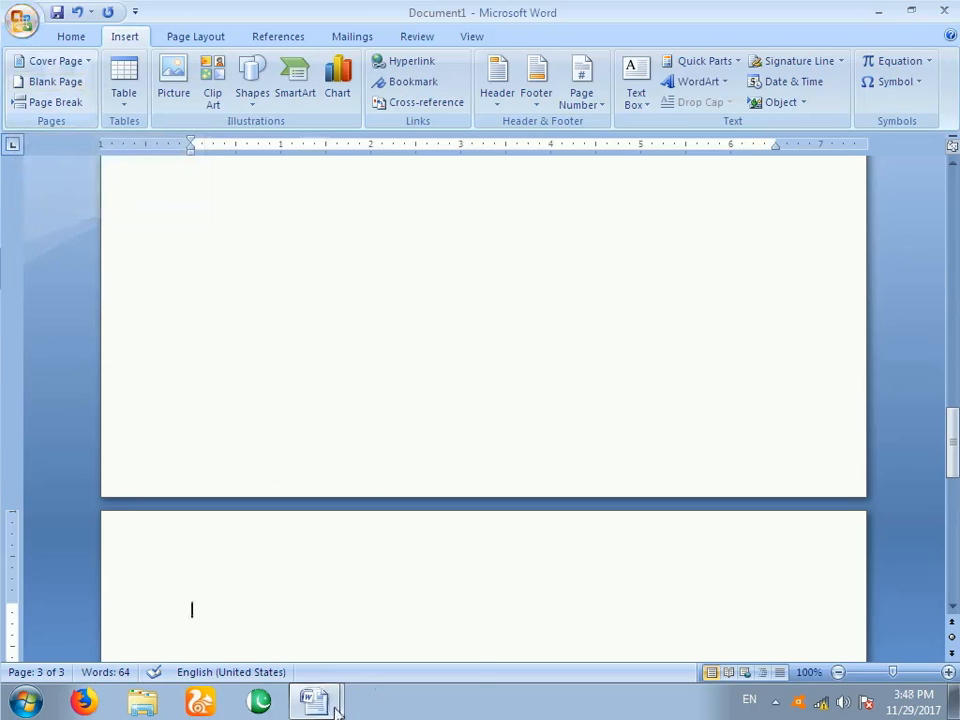
mouse_move(328, 701)
click(308, 630)
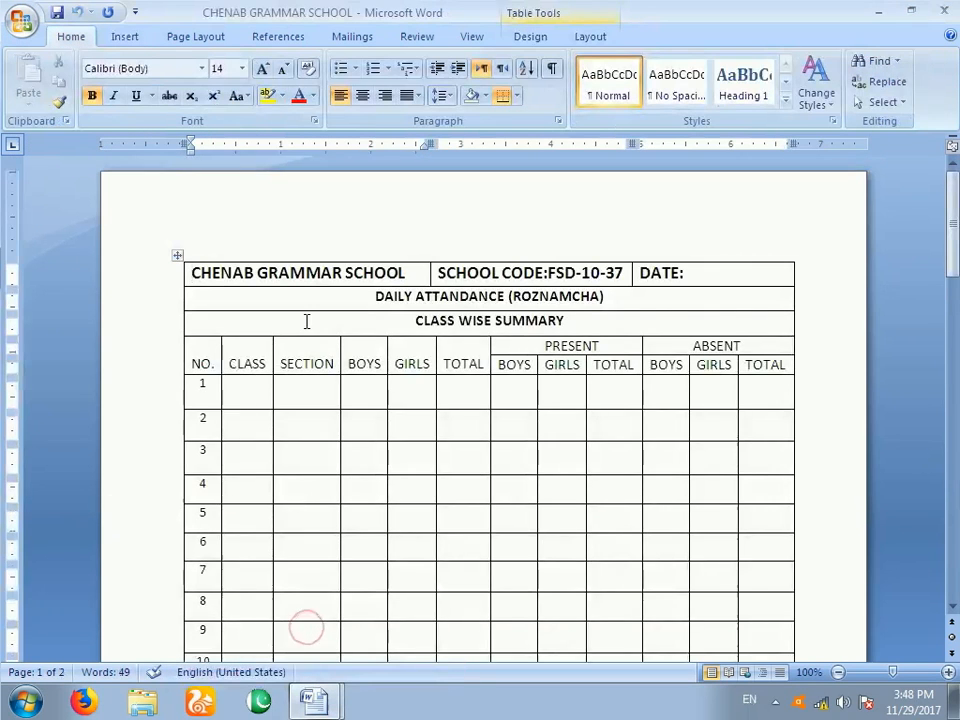
click(177, 256)
key(ctrl+c)
Return to Document1 and paste the copied attendance table at the start of the second page
mouse_move(317, 701)
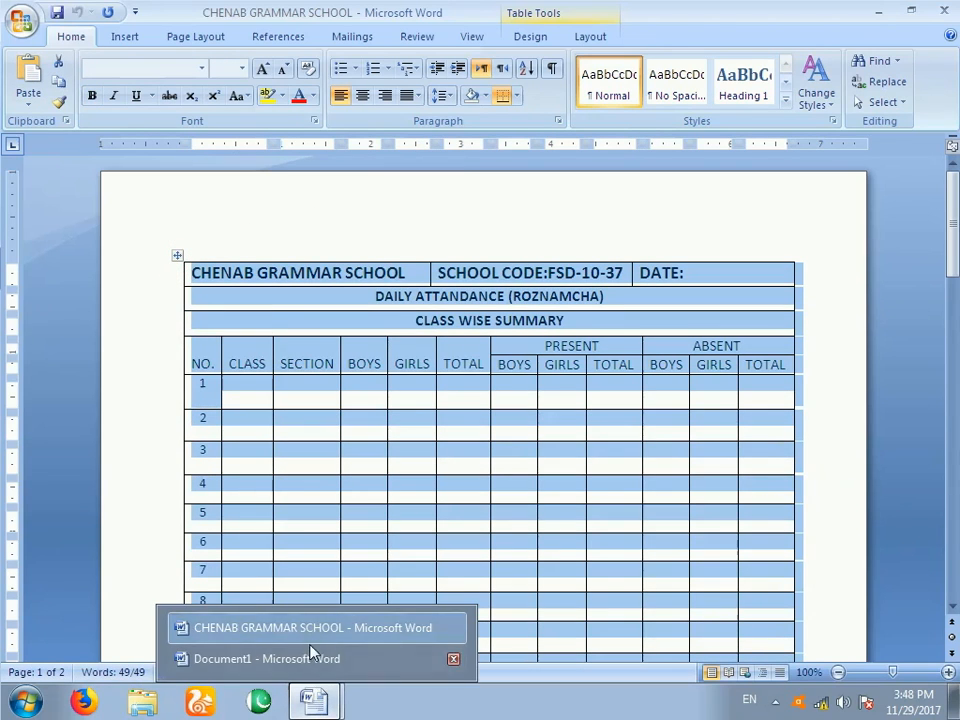
click(310, 656)
scroll(351, 327, up, 3)
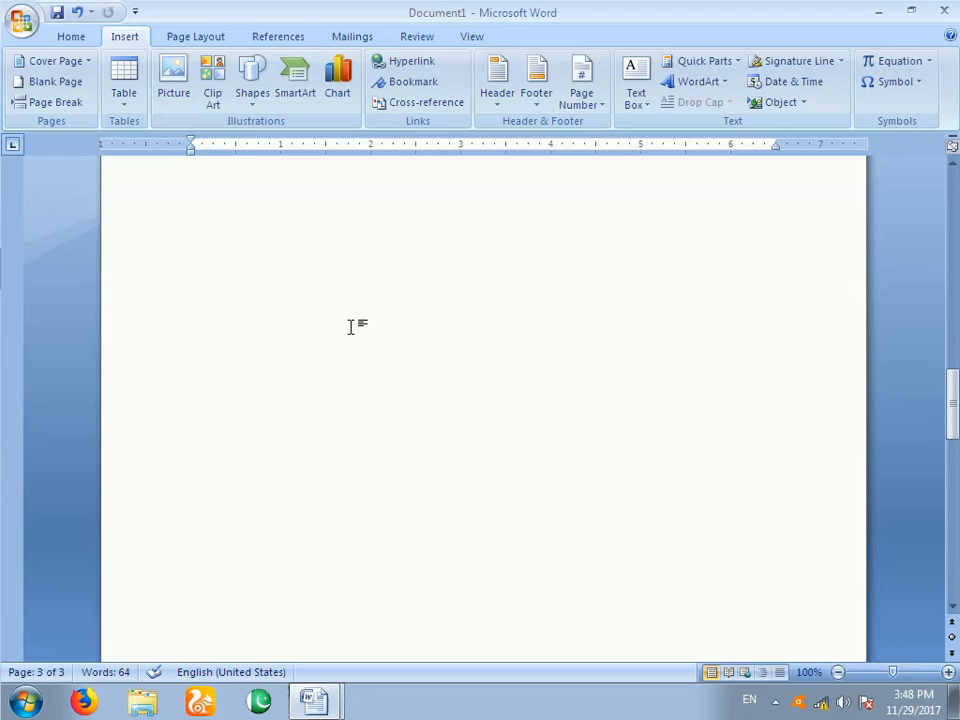
scroll(351, 327, up, 3)
click(346, 336)
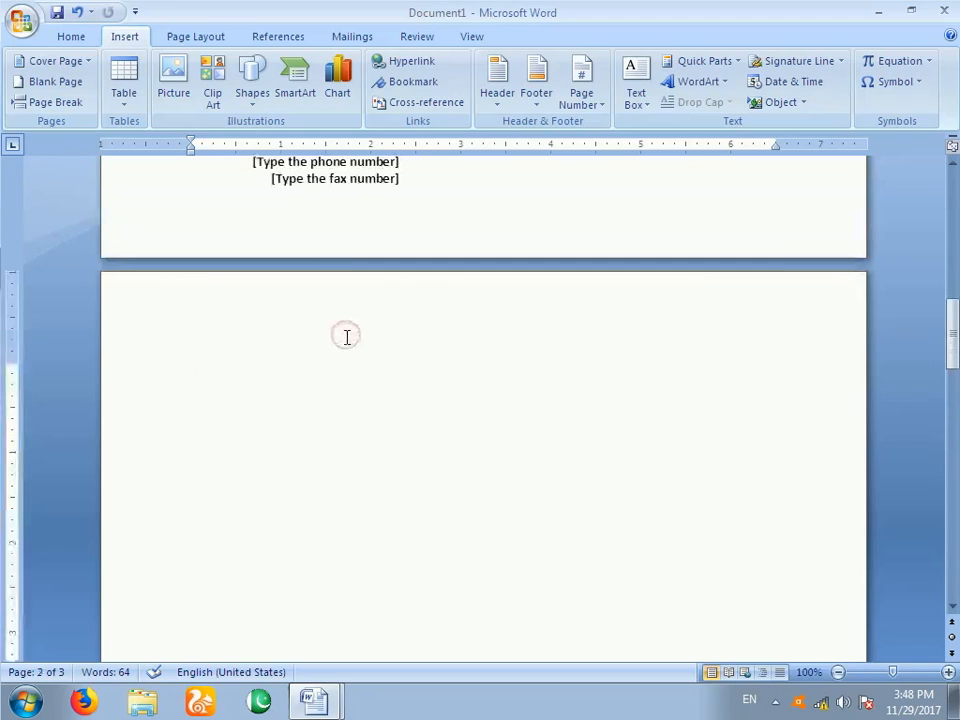
key(ctrl+v)
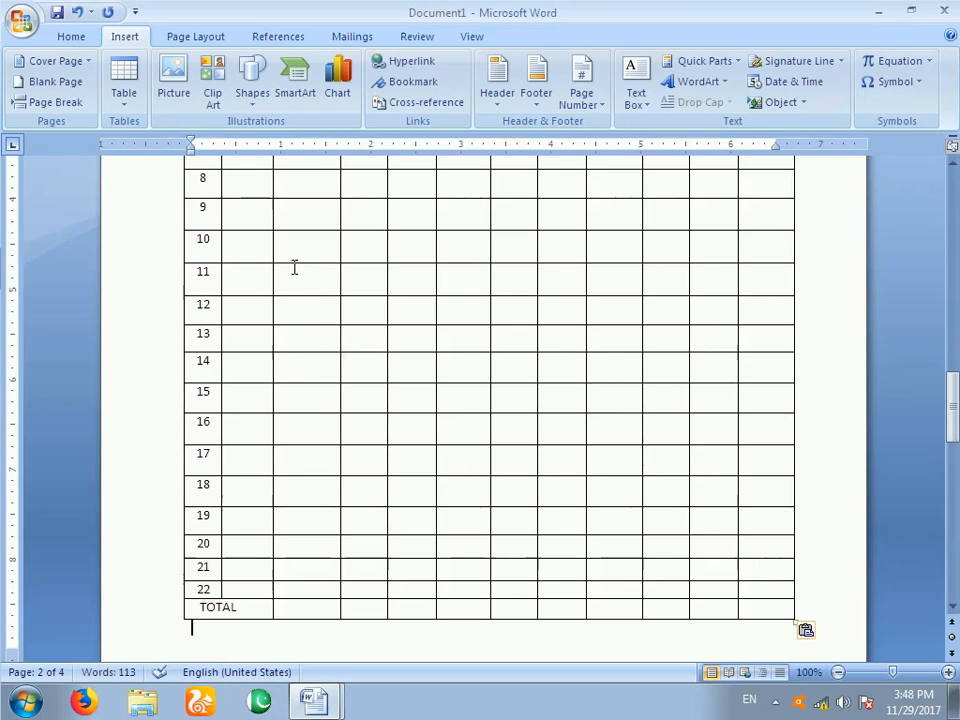
Insert a page break directly below the pasted attendance table
click(47, 101)
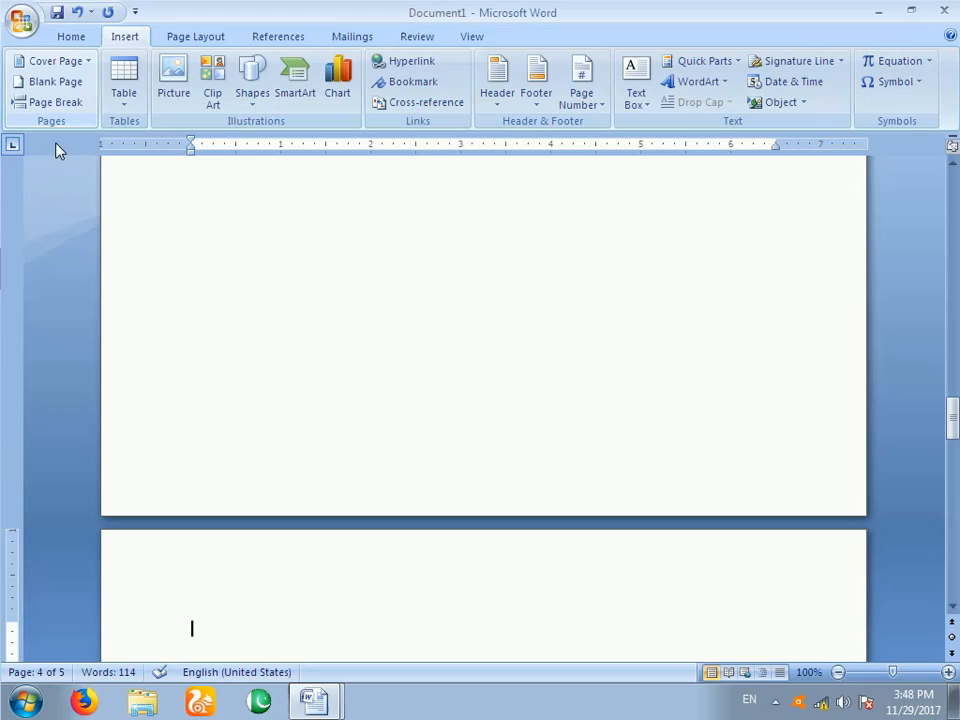
scroll(189, 349, down, 8)
scroll(186, 350, up, 3)
scroll(186, 350, up, 9)
scroll(184, 354, down, 3)
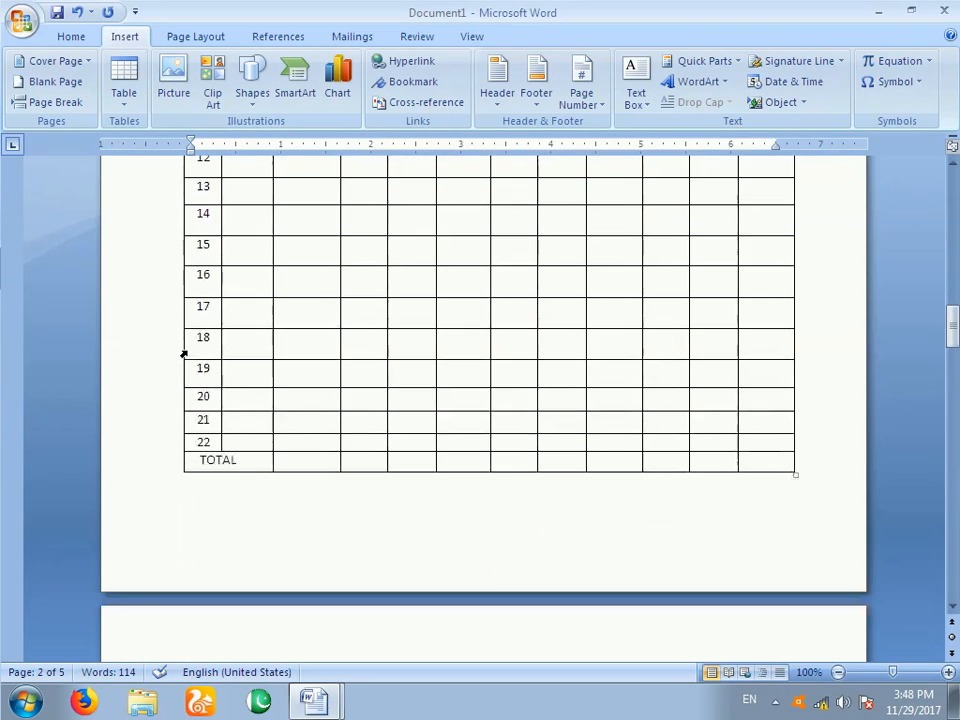
scroll(182, 349, up, 12)
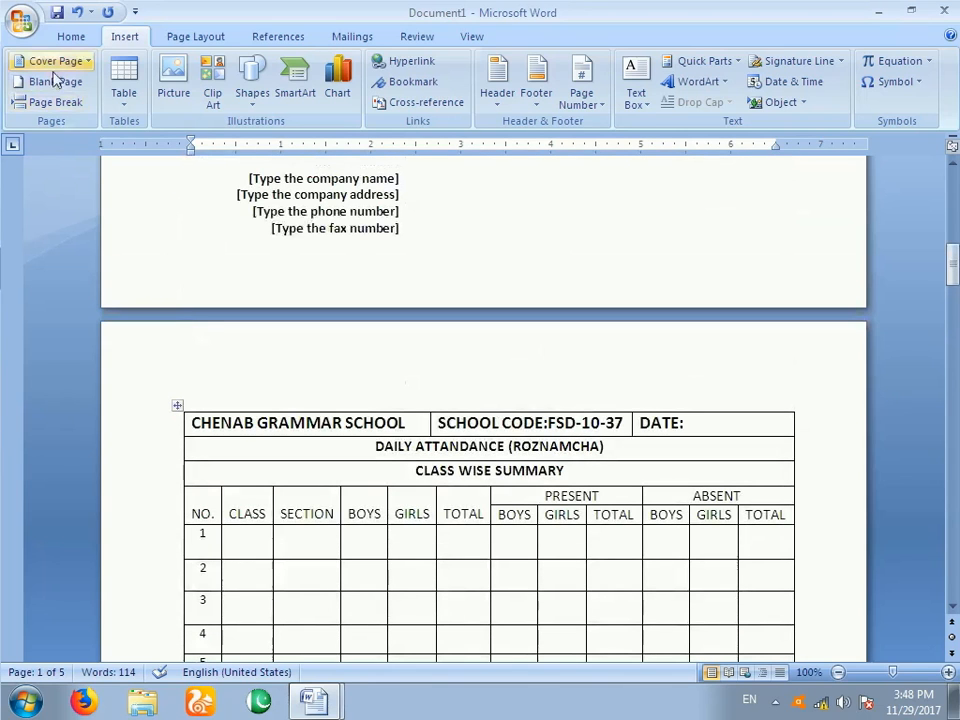
Insert a 3x3 table at the start of the page where the text cursor stands
scroll(188, 257, up, 2)
scroll(188, 257, up, 15)
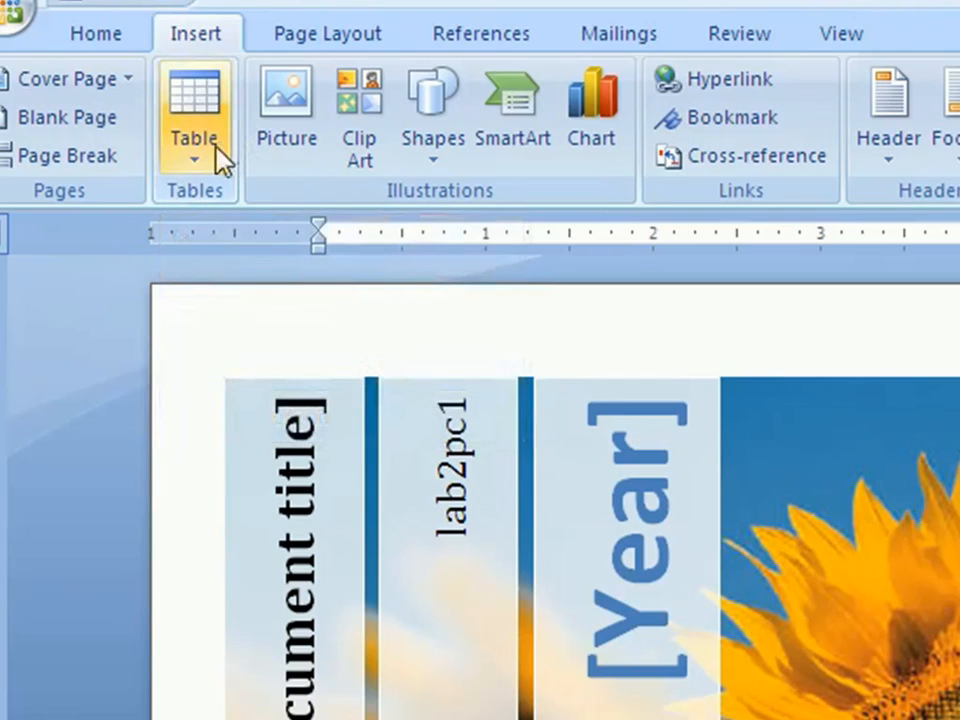
click(216, 160)
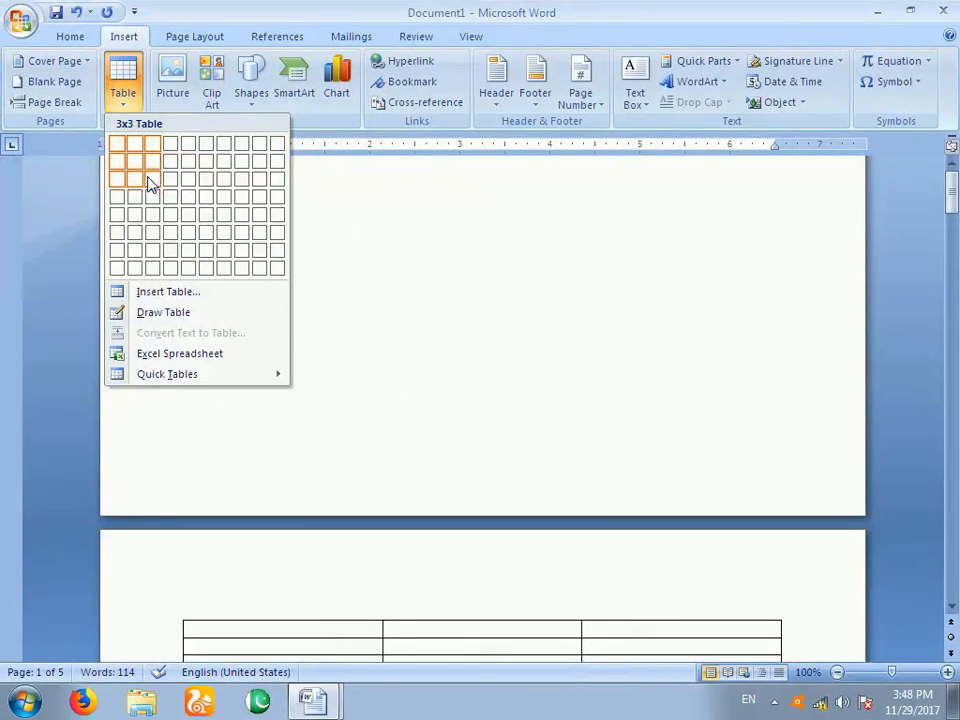
click(245, 298)
scroll(160, 200, down, 3)
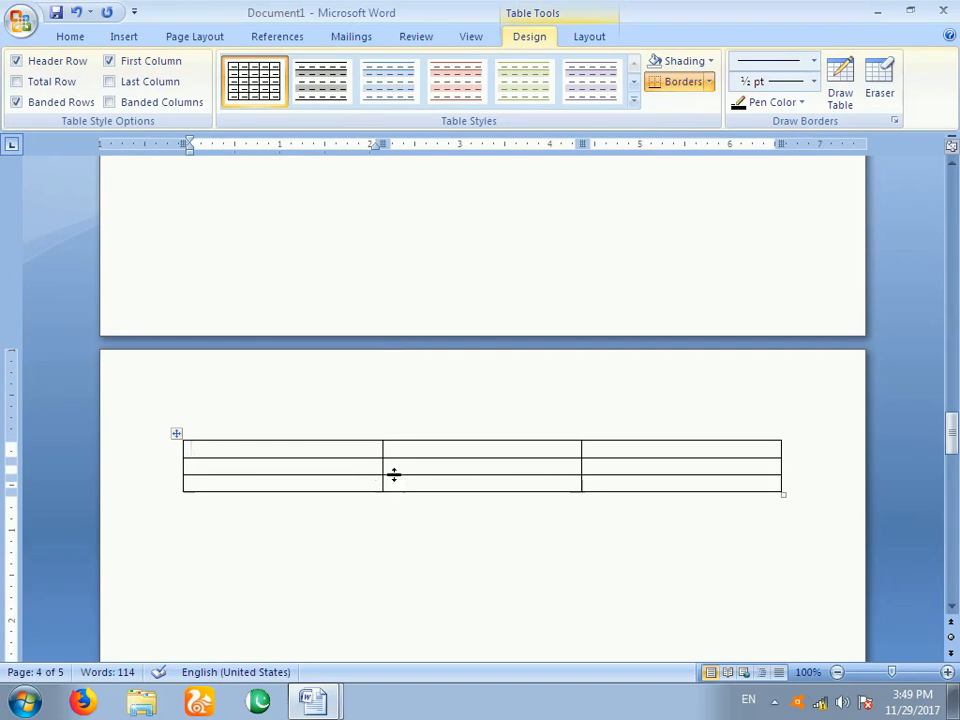
Select the whole empty 3x3 table on the fourth page and delete it
click(125, 38)
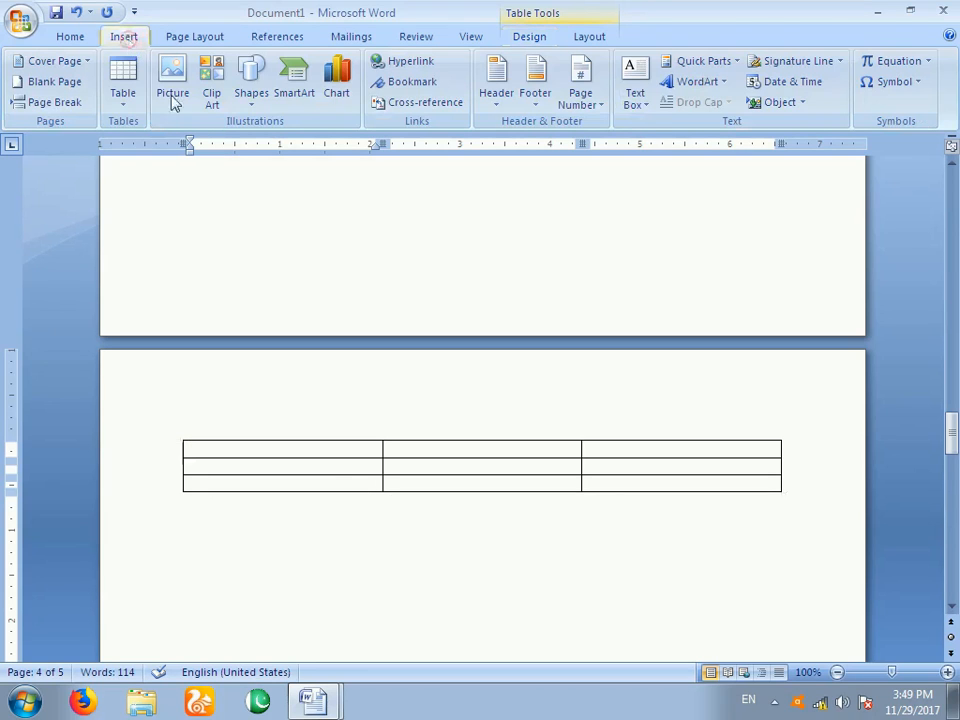
click(174, 436)
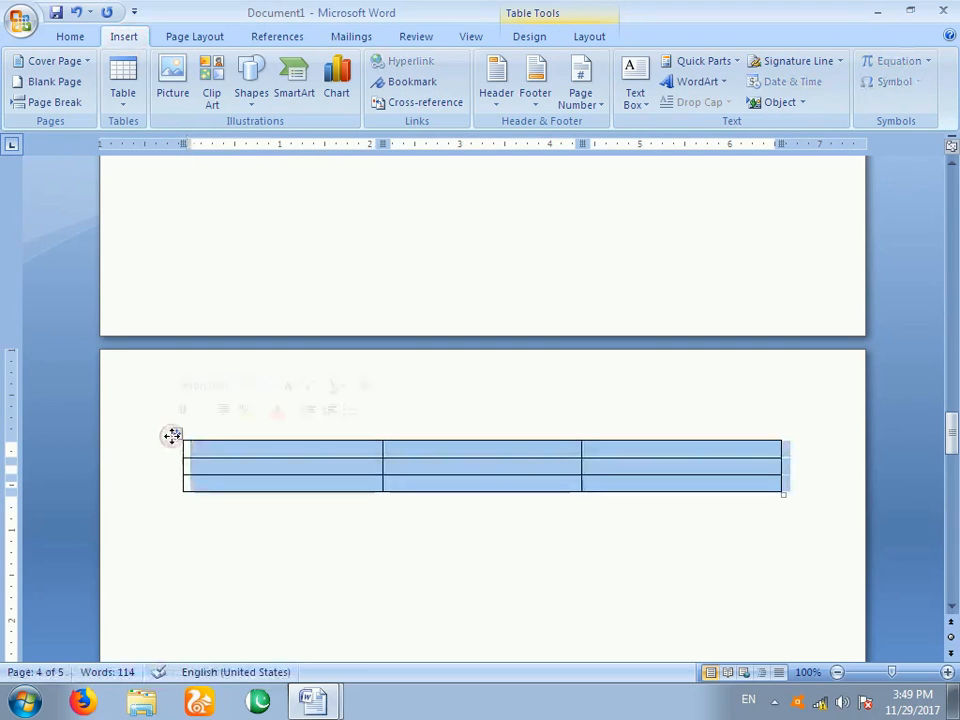
key(BackSpace)
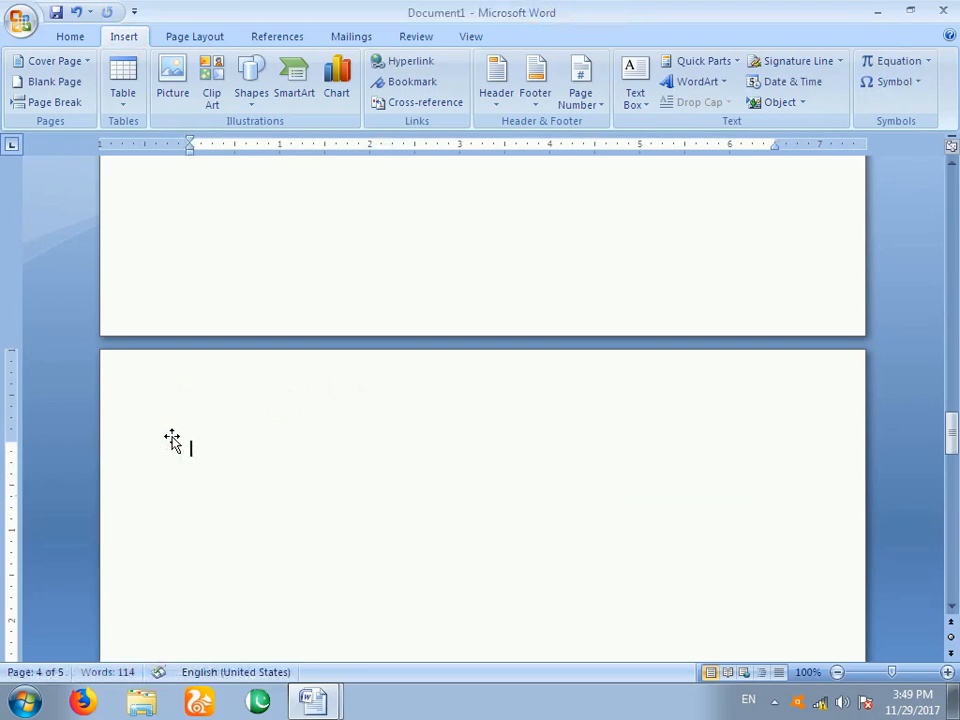
Draw a table about 6.8 inches wide on the fourth page with Draw Table, adding smaller nested boxes inside it
click(128, 100)
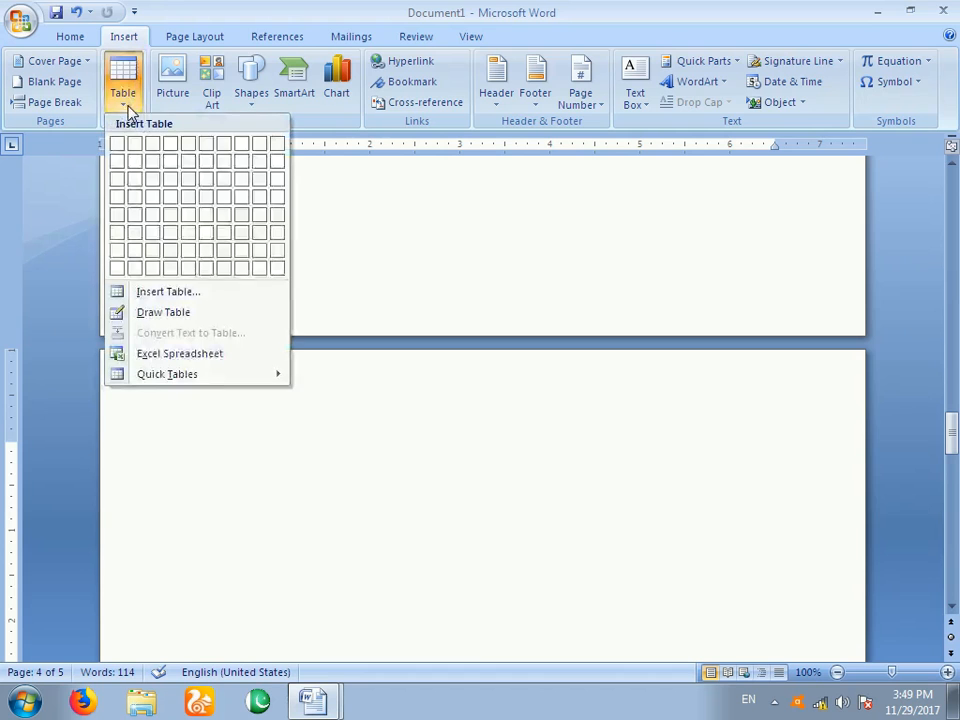
click(170, 313)
mouse_move(188, 421)
mouse_down()
mouse_move(844, 431)
mouse_move(797, 569)
mouse_up()
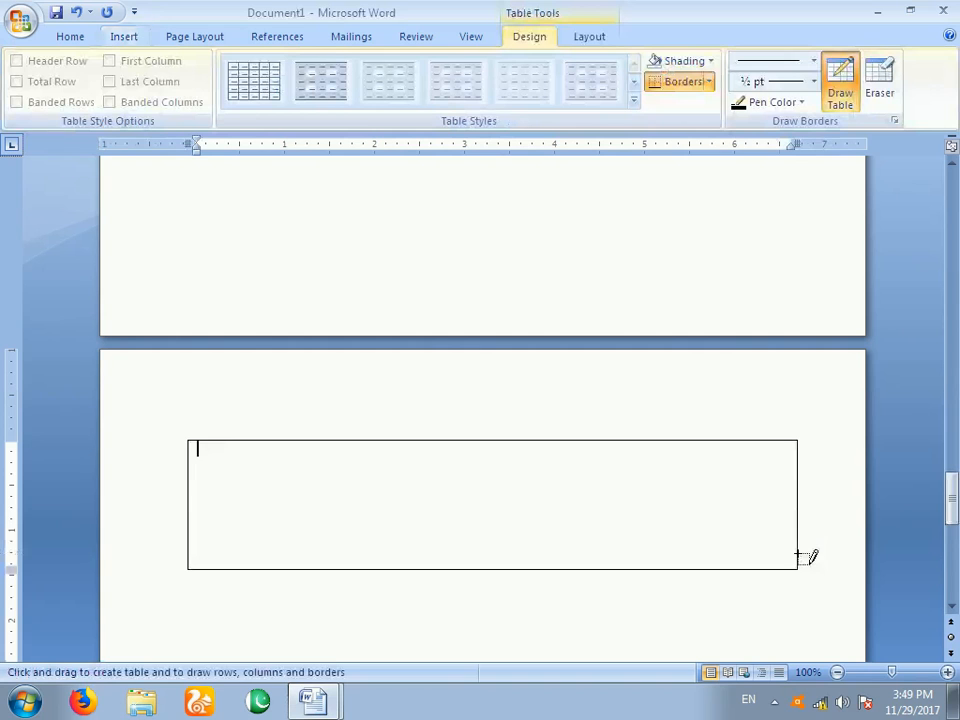
mouse_move(711, 502)
mouse_down()
mouse_move(386, 469)
mouse_move(255, 495)
mouse_move(403, 541)
mouse_move(360, 507)
mouse_up()
drag(630, 516, 747, 555)
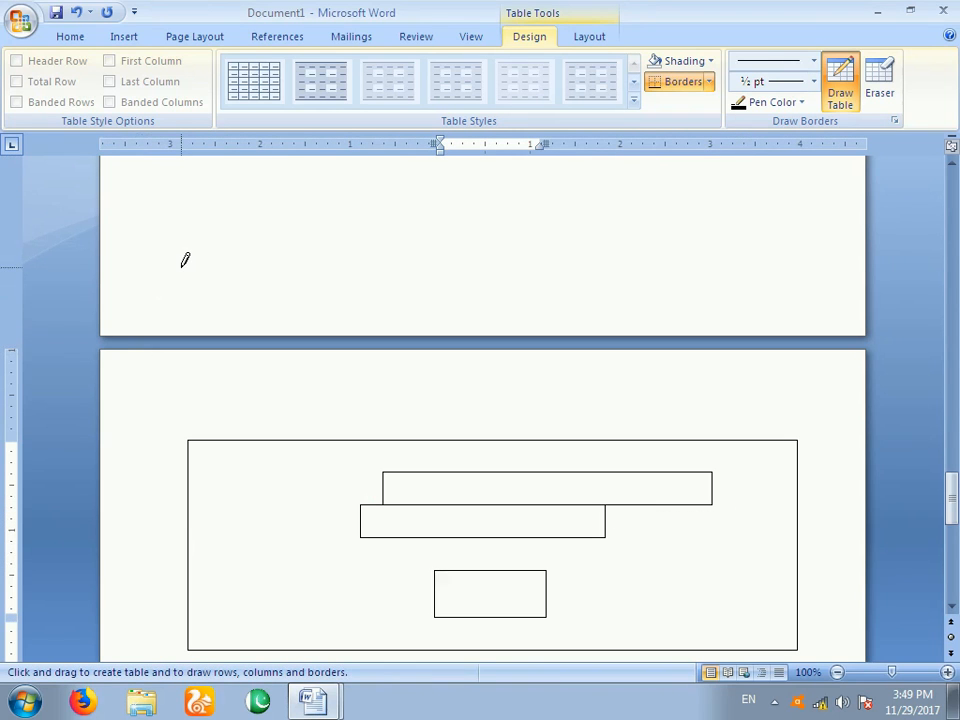
Undo the hand-drawn table and all the boxes inside it
key(ctrl+z)
key(ctrl+z)
key(ctrl+z)
key(ctrl+z)
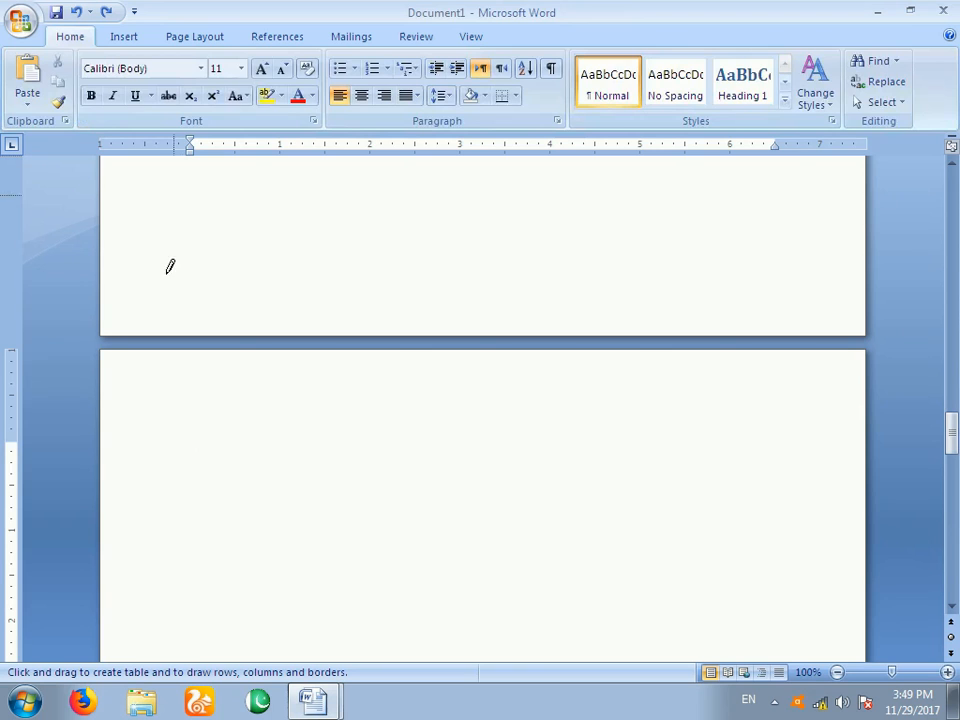
Insert a table with 7 columns and 3 rows on the fourth page, using AutoFit to contents
click(122, 37)
click(120, 95)
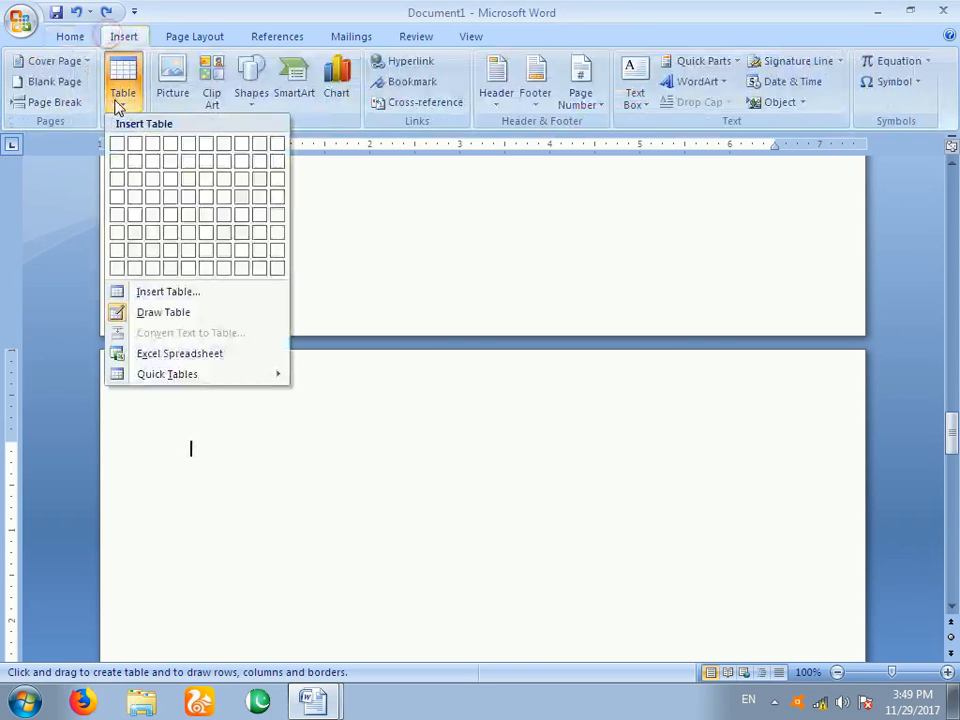
click(150, 292)
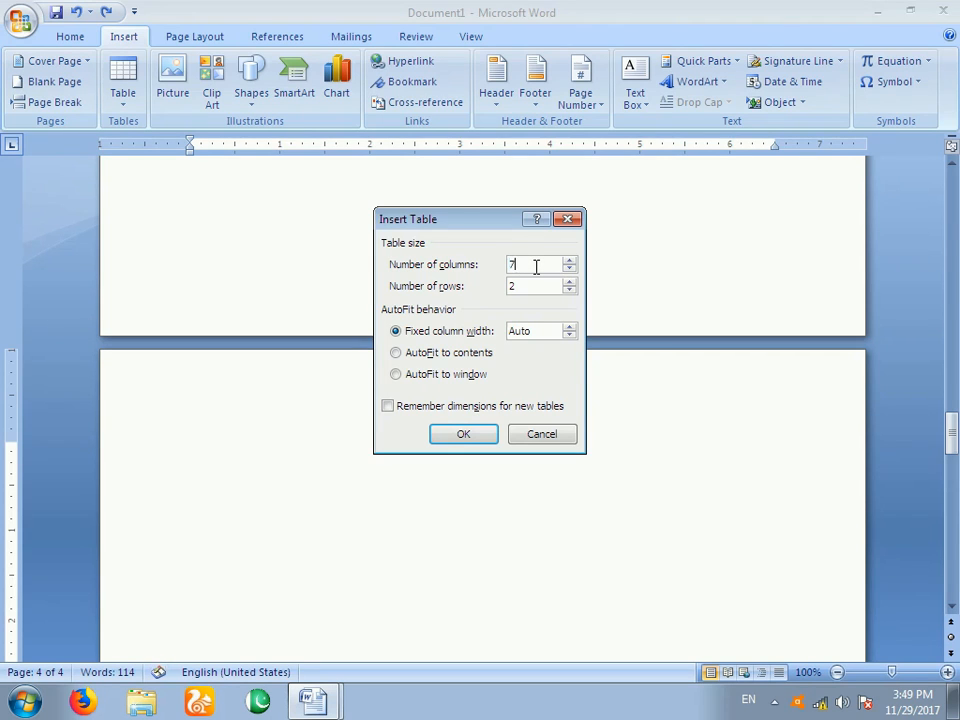
double_click(531, 286)
text(3)
click(568, 326)
click(569, 336)
click(569, 336)
click(569, 336)
click(569, 336)
click(435, 355)
click(470, 434)
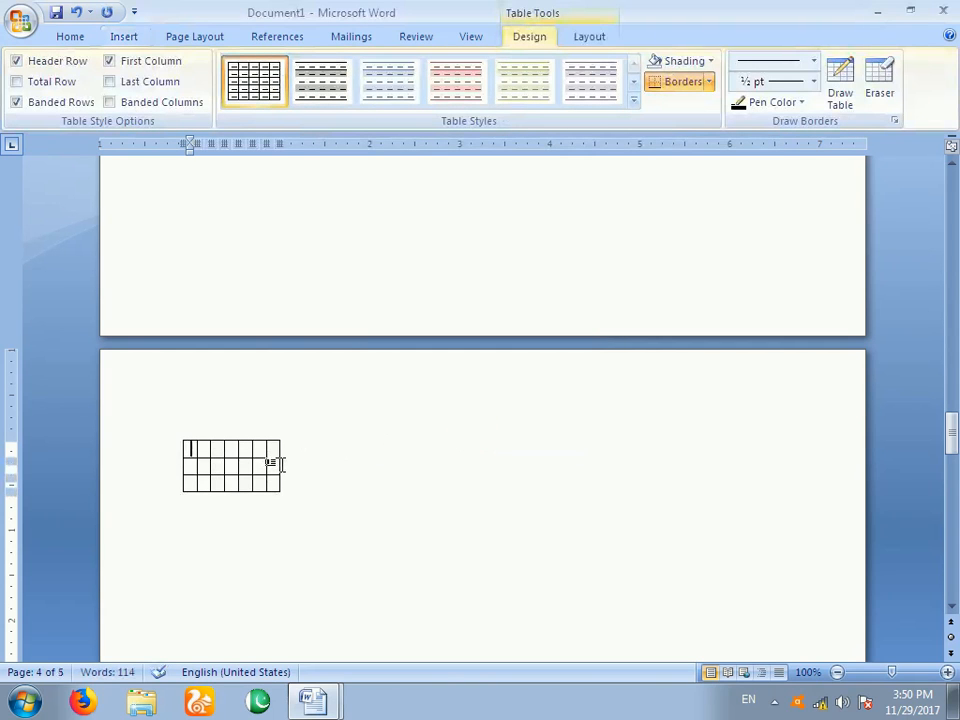
Fill the table's first five header cells with nkfkjhkjfshfsk, kfjjljflfgkh, kjflfjlkjh, kjglglk and ;kjflk
text(nkfkjhkjfshfsk)
key(Tab)
text(kfjjljflfgkh)
key(Tab)
text(kjflfjlkjh)
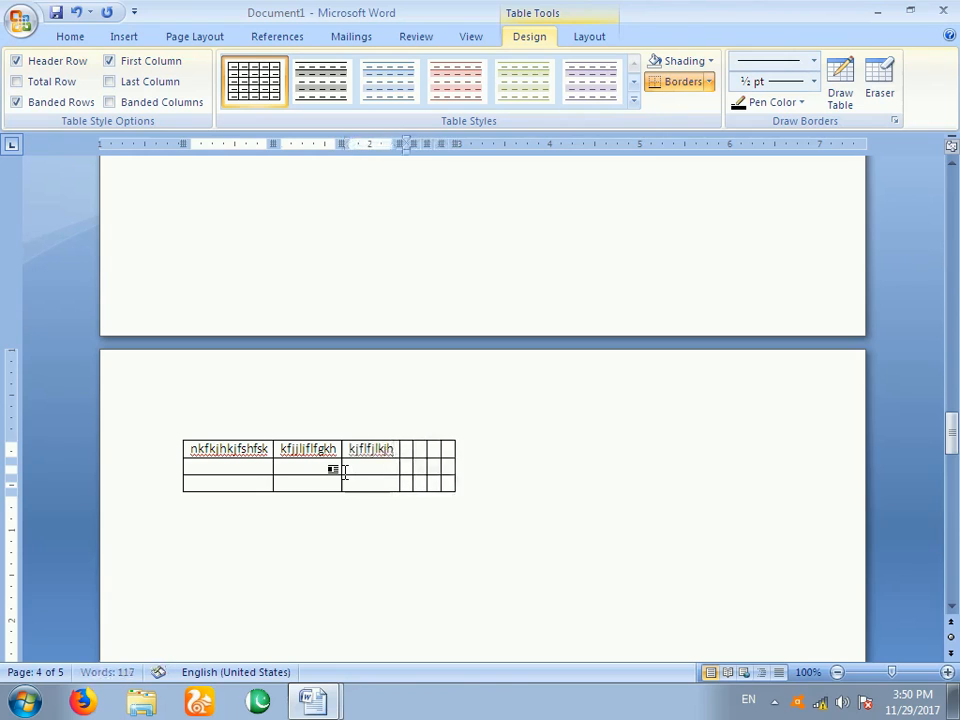
key(Tab)
text(kjglglk)
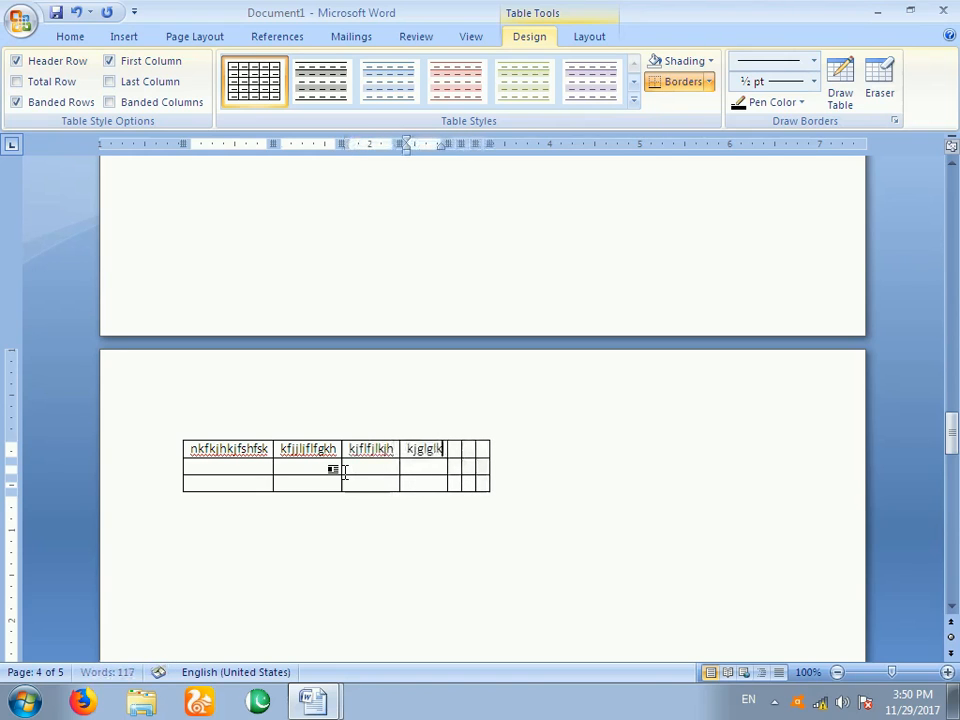
key(Tab)
text(;kjflk)
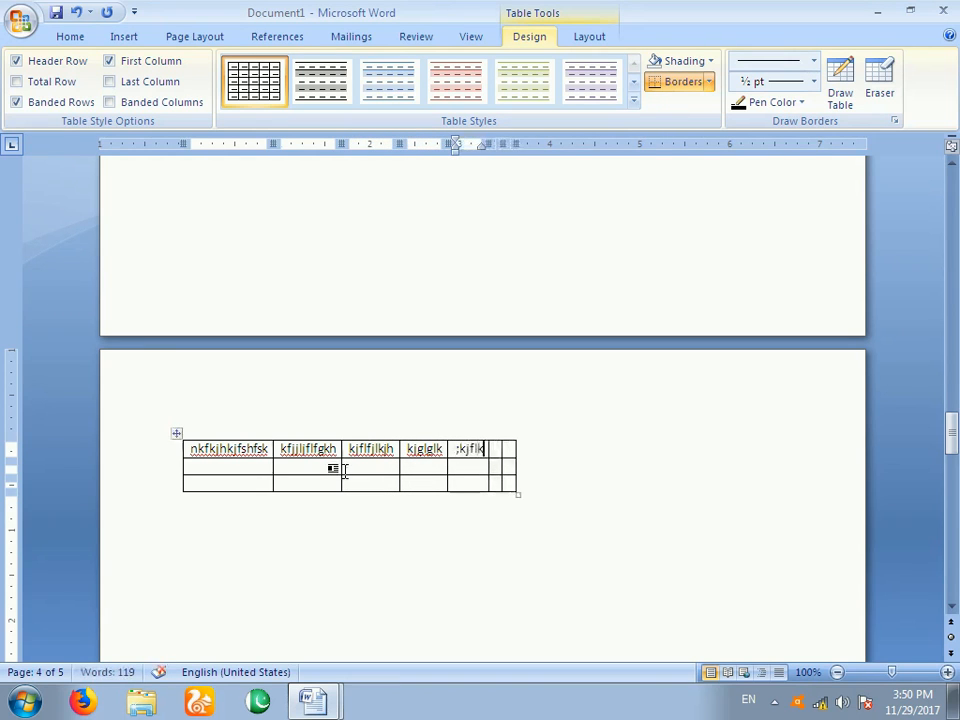
Undo the sample cell text, the seven-column table and the page break below the attendance table
key(ctrl+z)
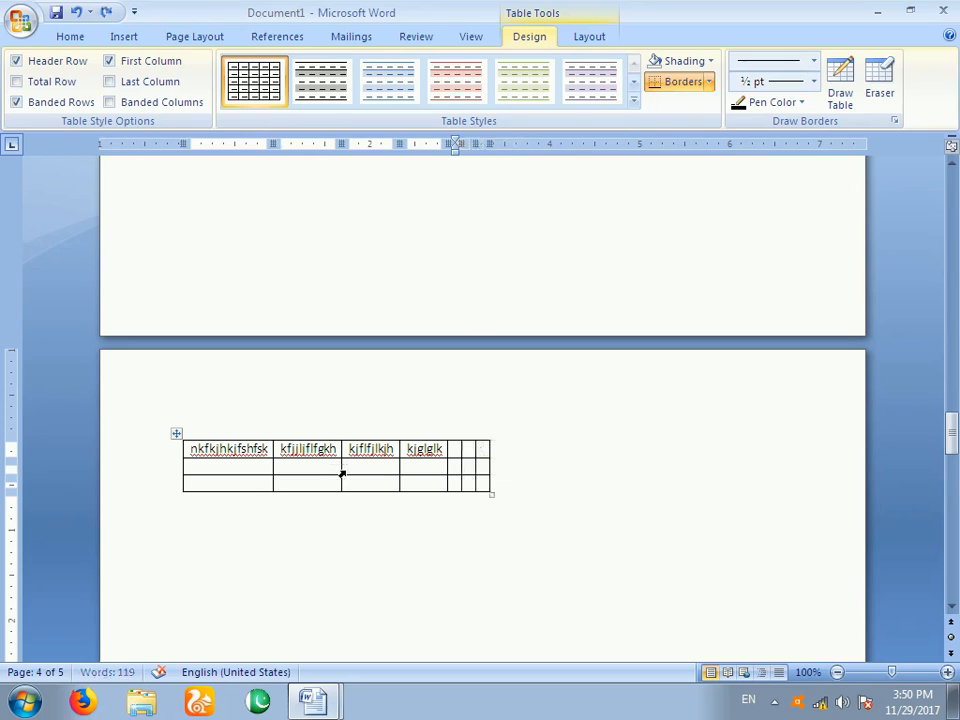
key(ctrl+z)
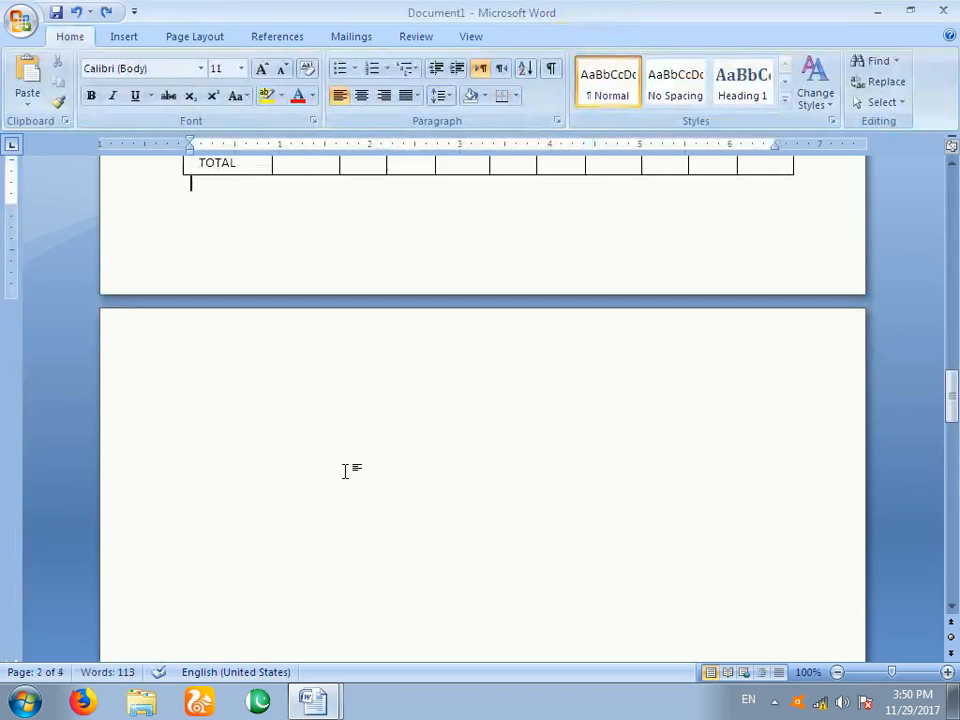
Insert a table with 5 columns and 2 rows on the third page, using AutoFit to window
key(Return)
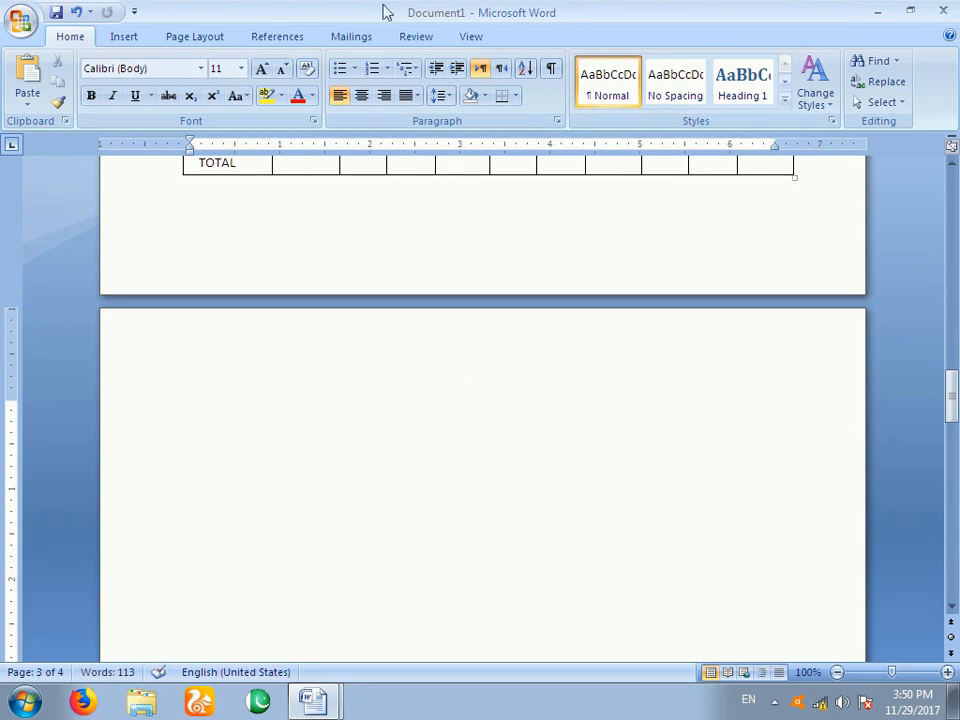
click(138, 38)
click(133, 100)
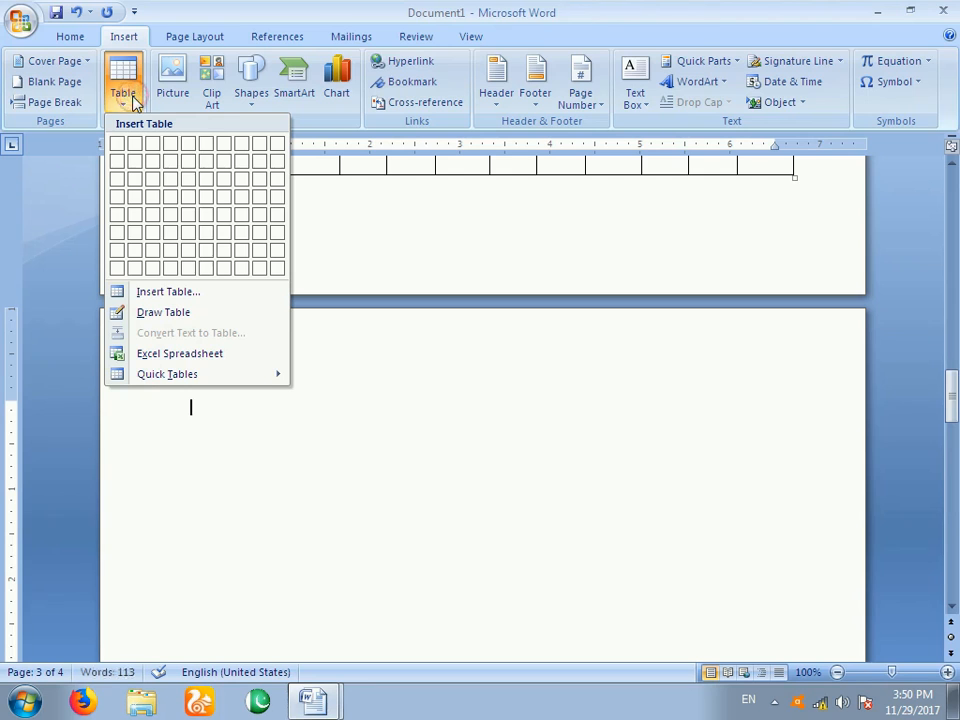
click(196, 292)
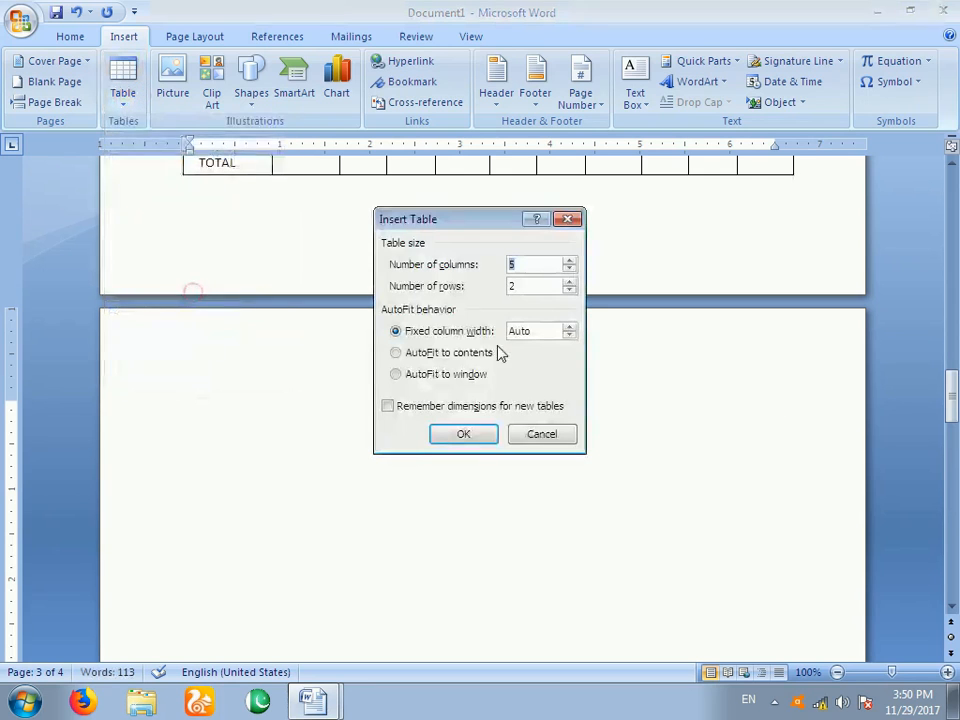
click(480, 376)
click(463, 433)
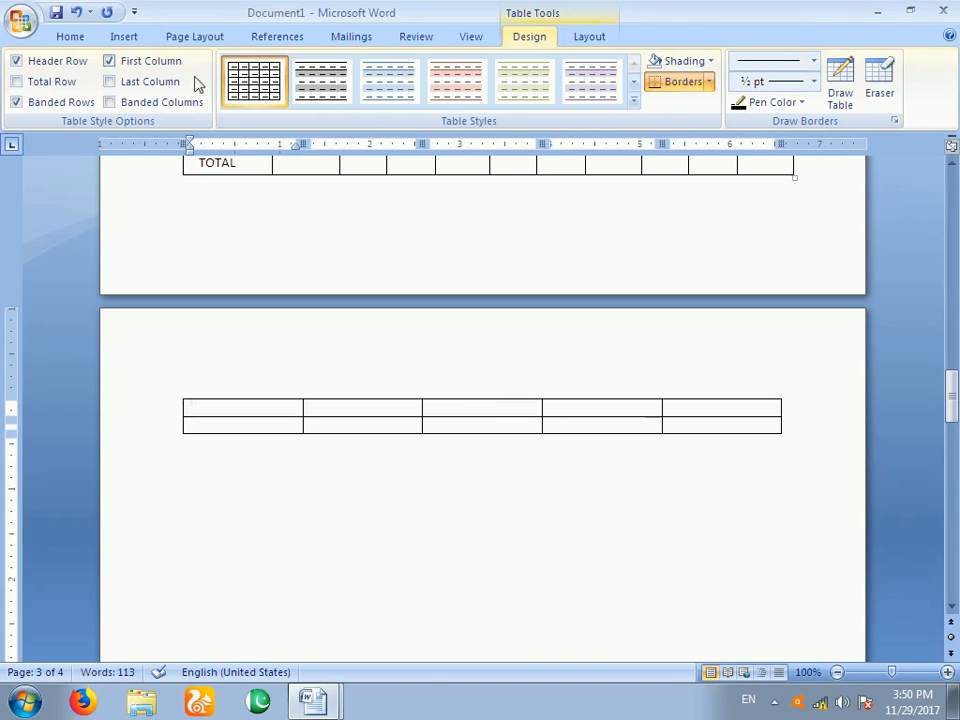
Insert the Calendar 2 quick table above the five-column table, and undo both the calendar and that table
click(122, 37)
click(122, 108)
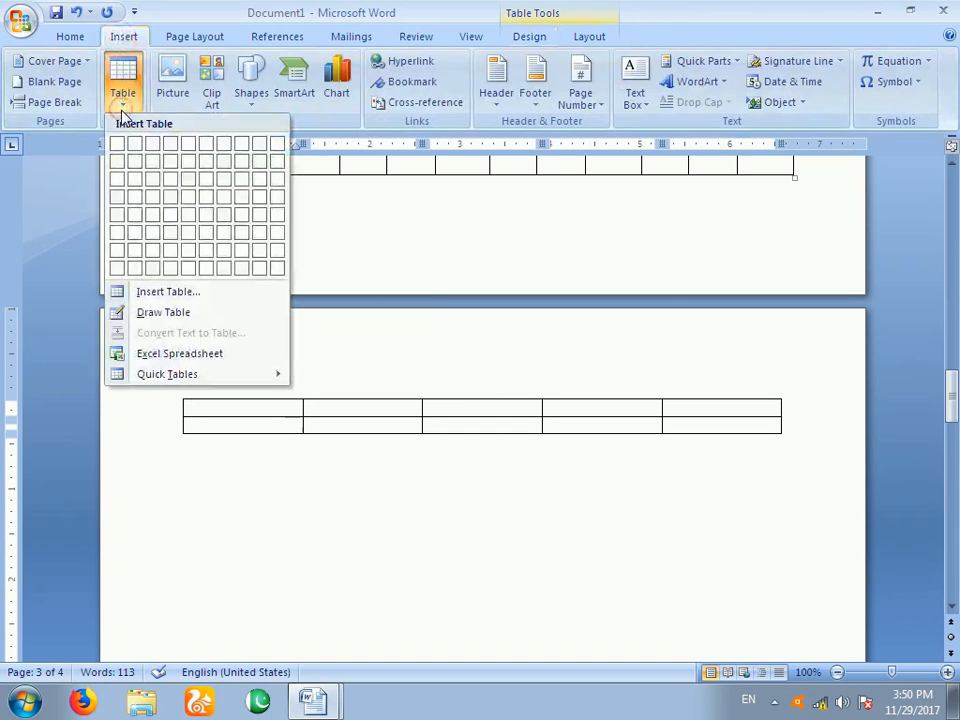
mouse_move(165, 377)
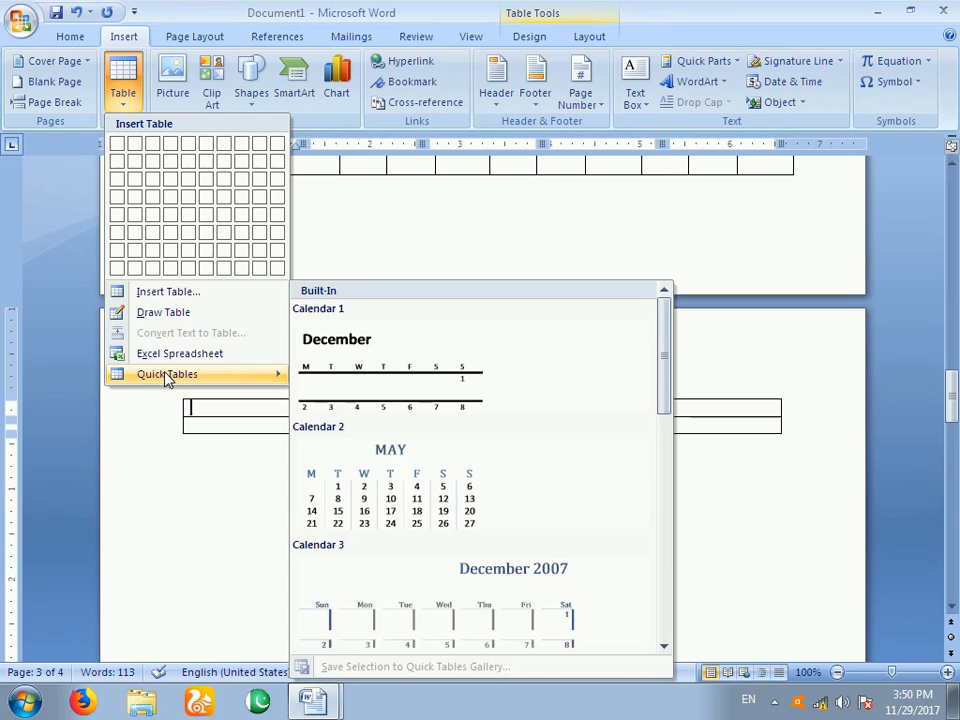
click(395, 495)
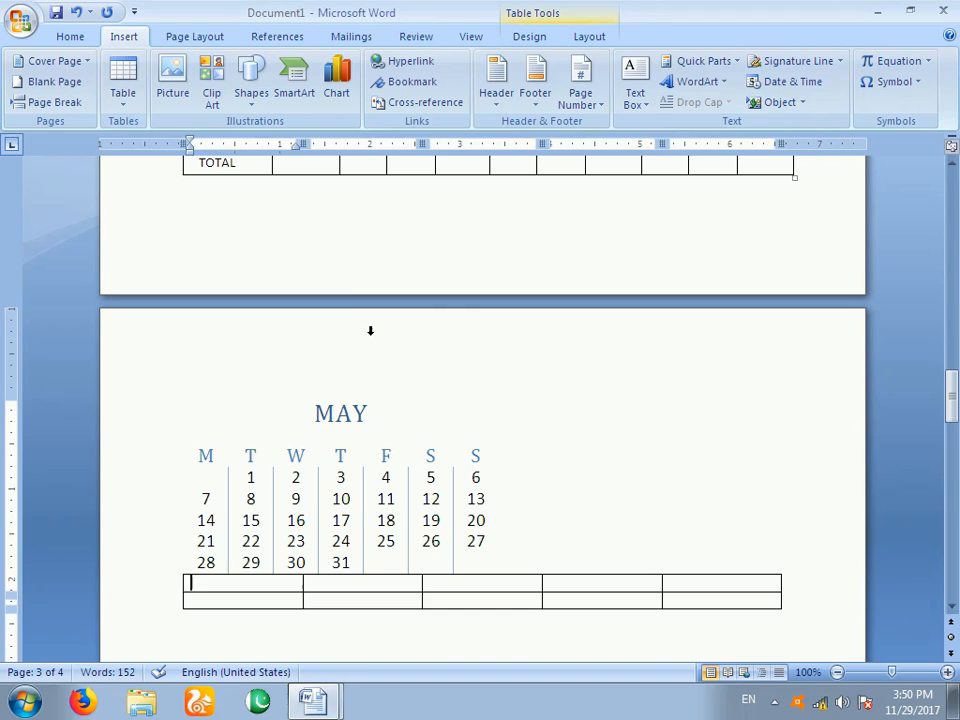
key(ctrl+z)
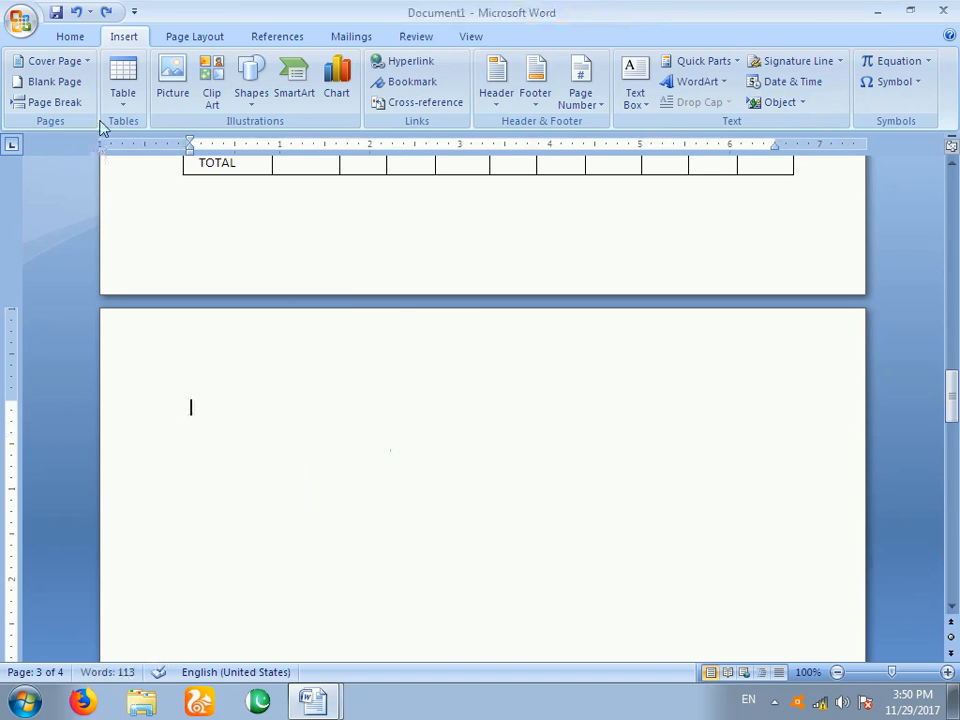
Apply the built-in table style with a red header row, red first column and gray banding to the whole attendance table
scroll(402, 321, up, 15)
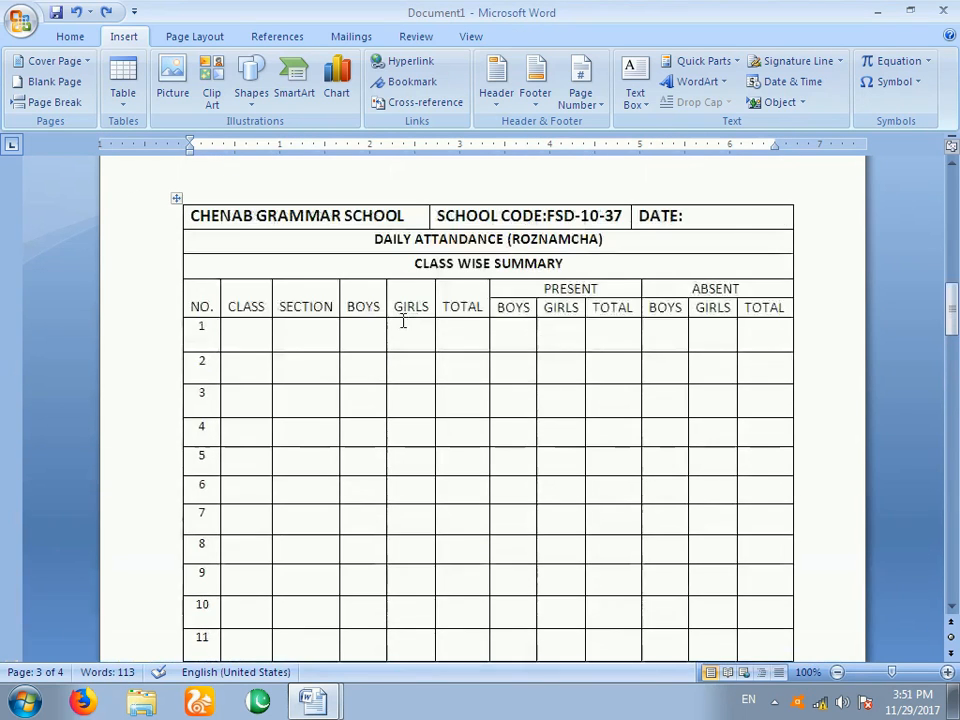
scroll(403, 321, down, 1)
scroll(403, 321, up, 1)
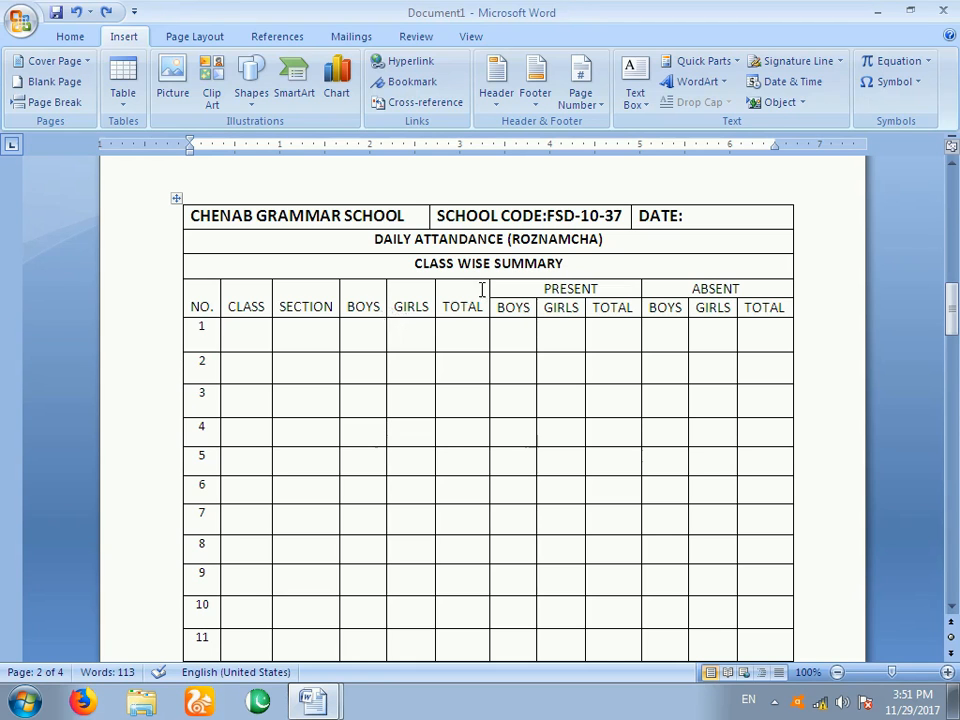
click(175, 197)
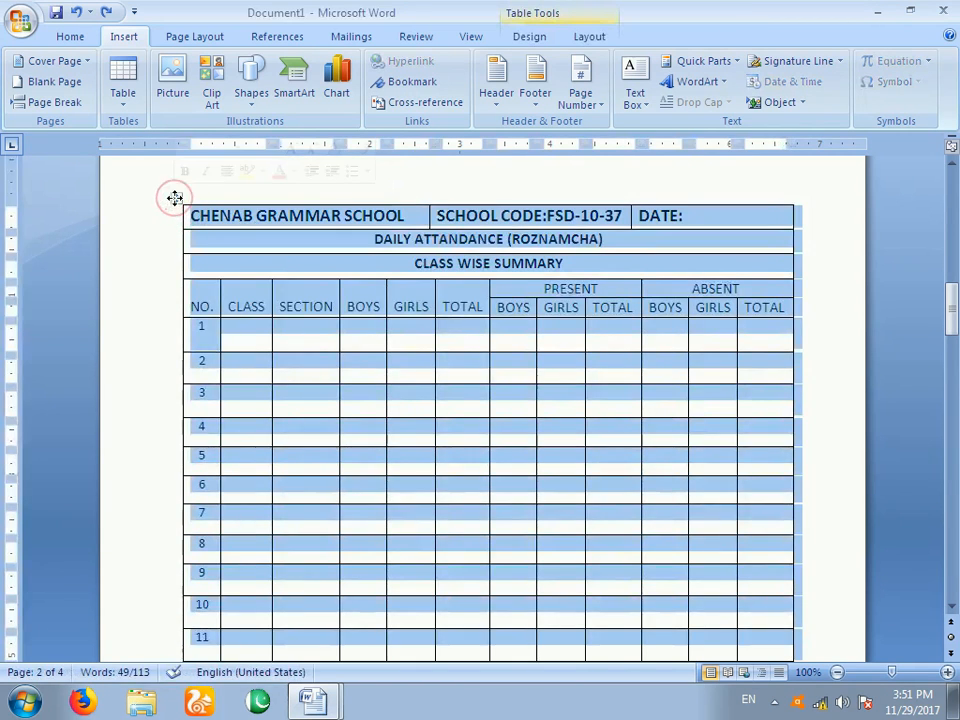
click(195, 36)
click(124, 36)
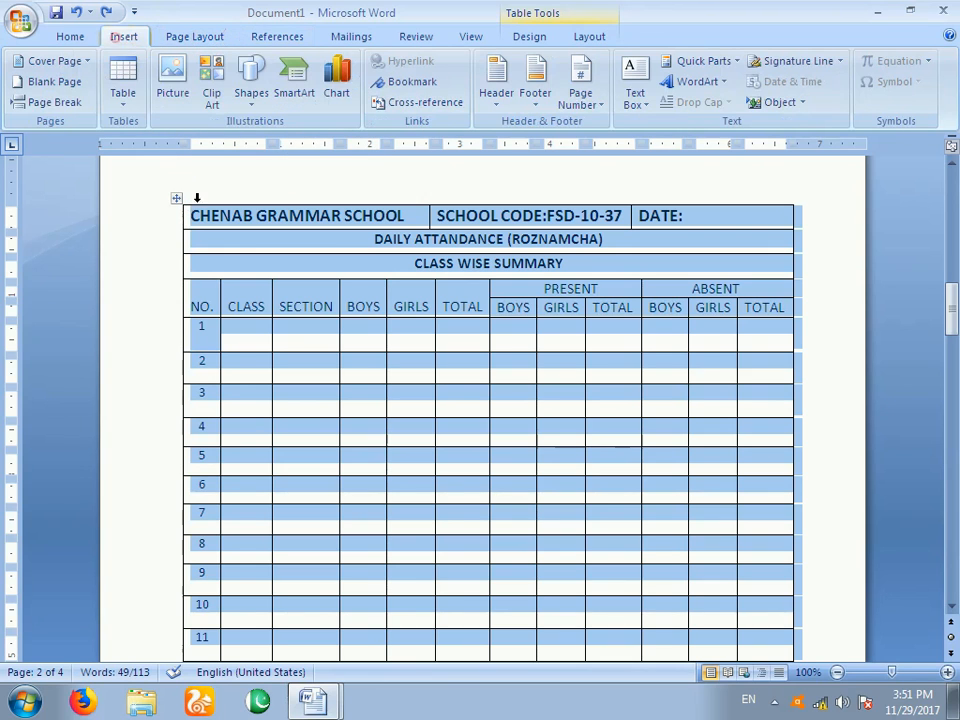
double_click(175, 199)
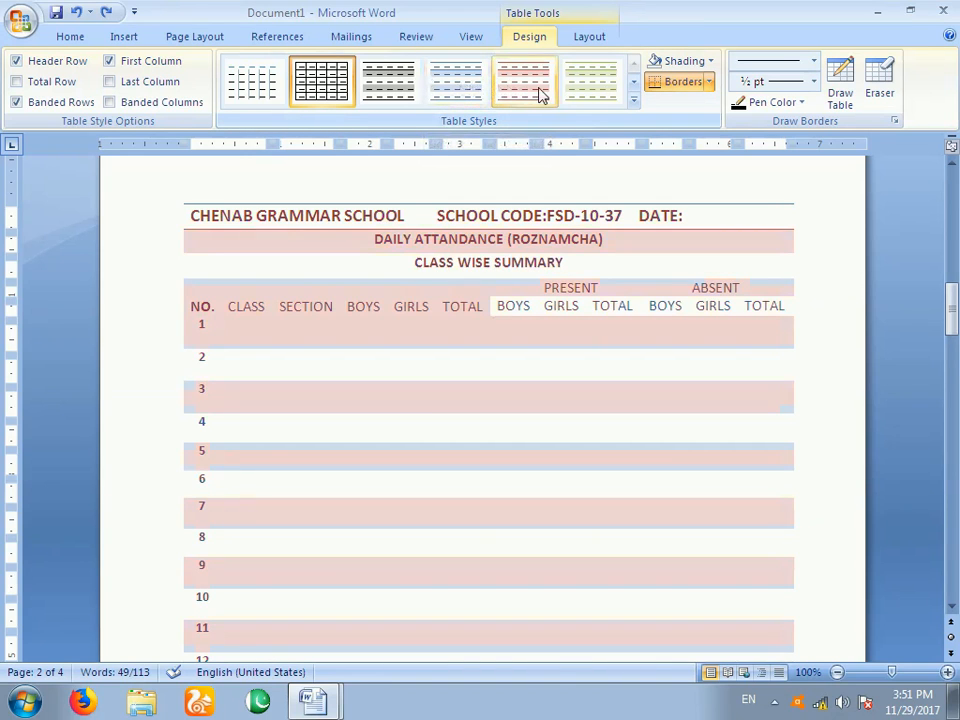
click(636, 82)
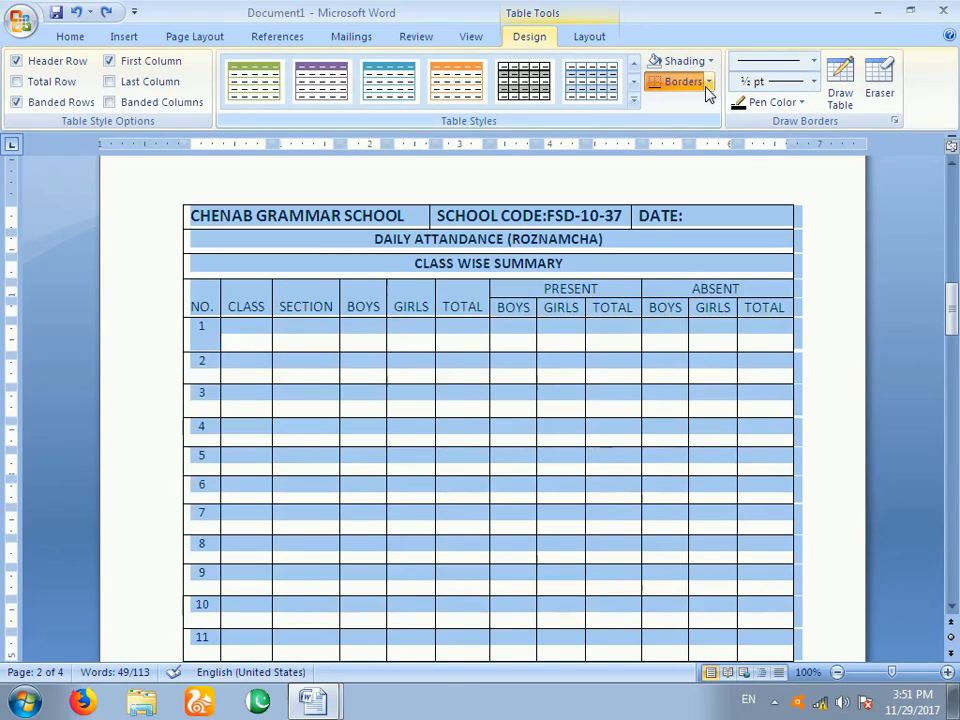
click(634, 80)
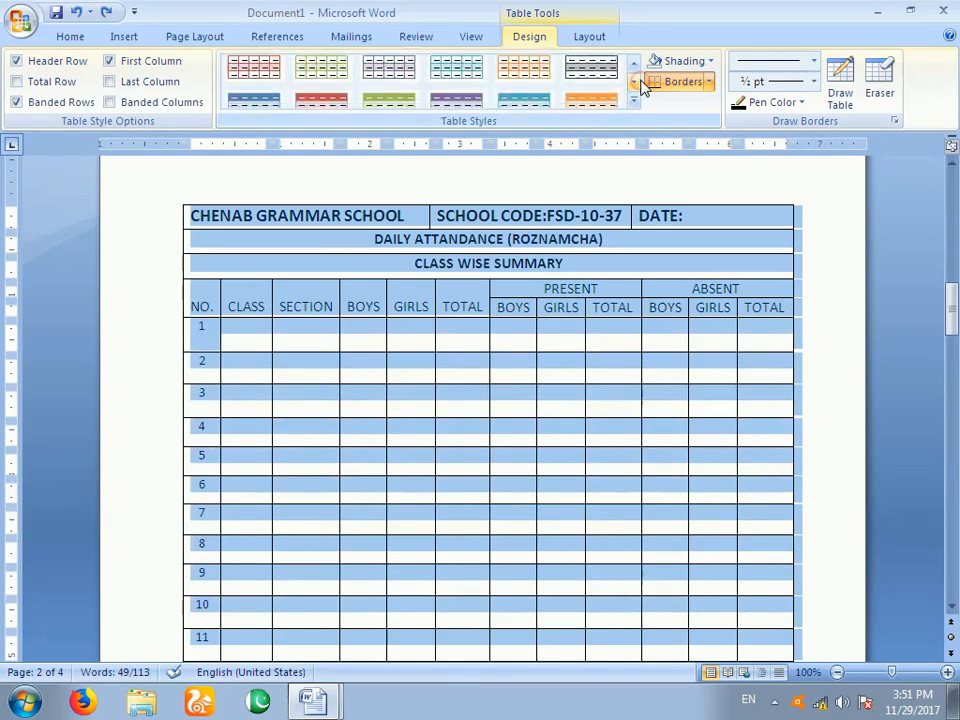
click(640, 81)
click(637, 67)
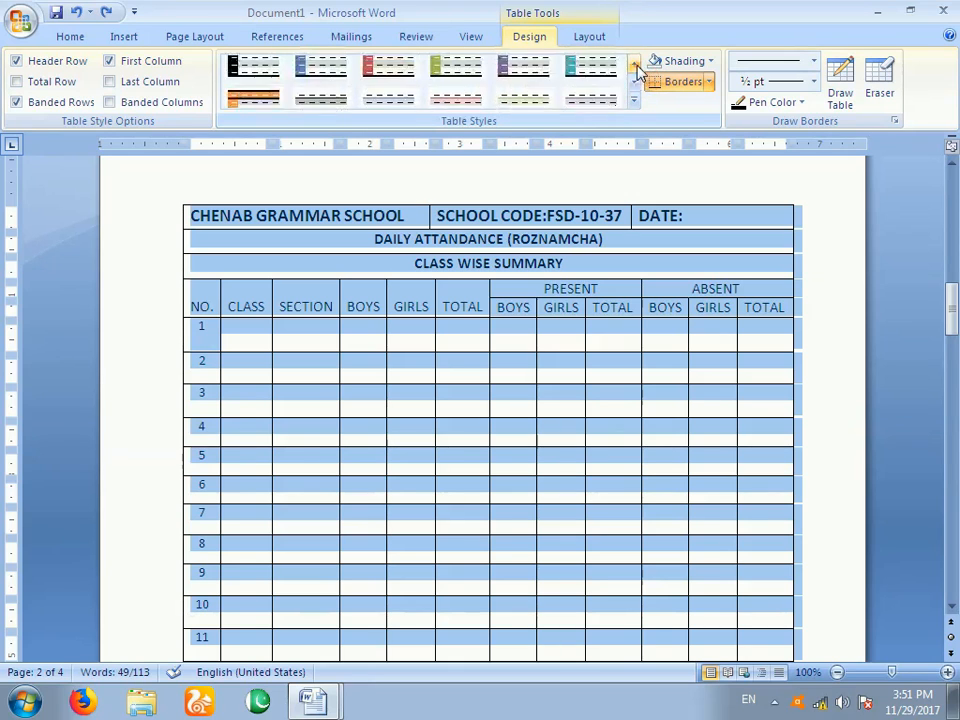
click(402, 79)
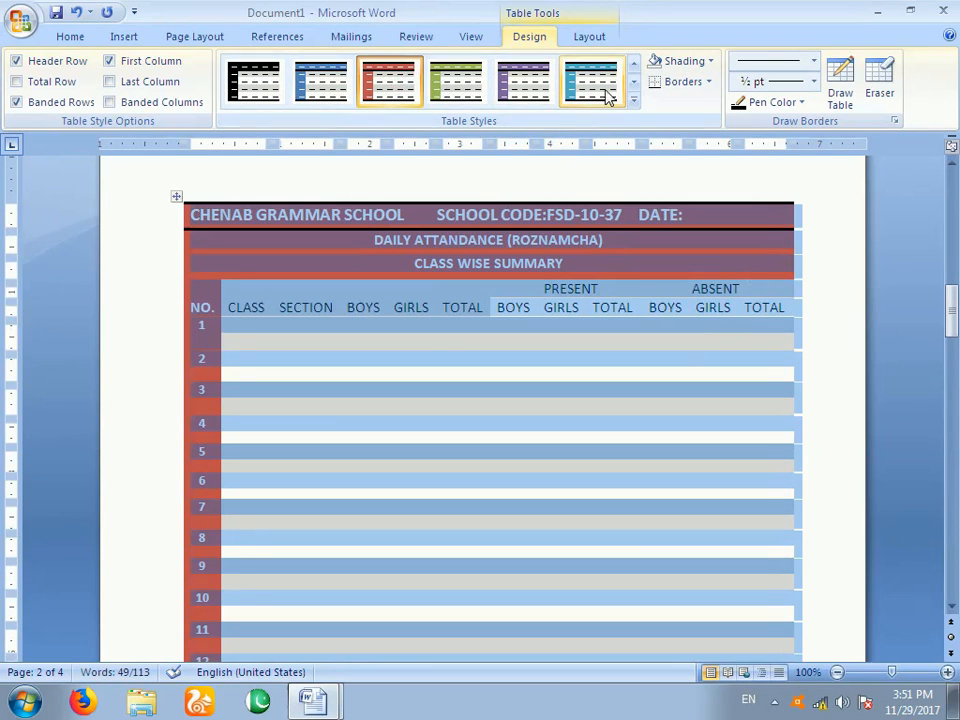
Clear the table style from the attendance table
click(636, 68)
click(636, 68)
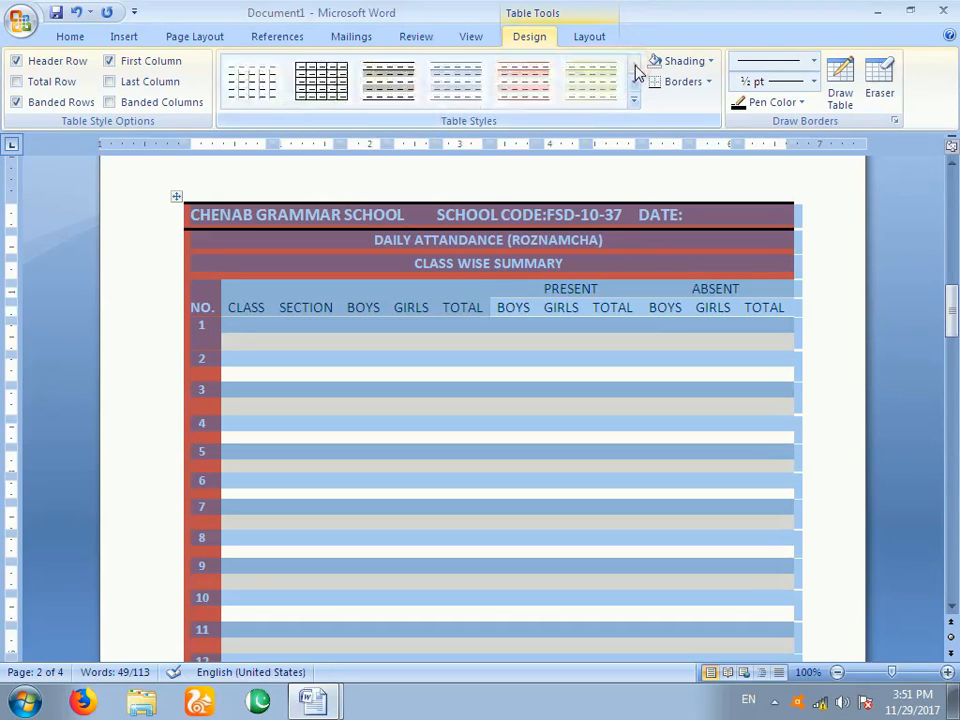
click(633, 92)
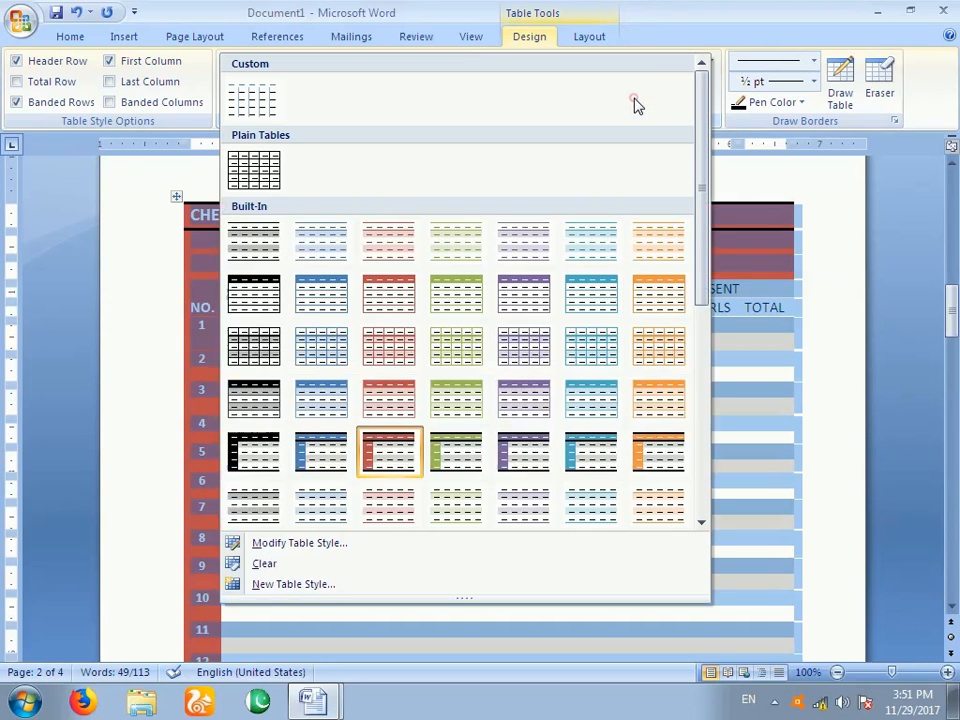
click(294, 566)
click(406, 422)
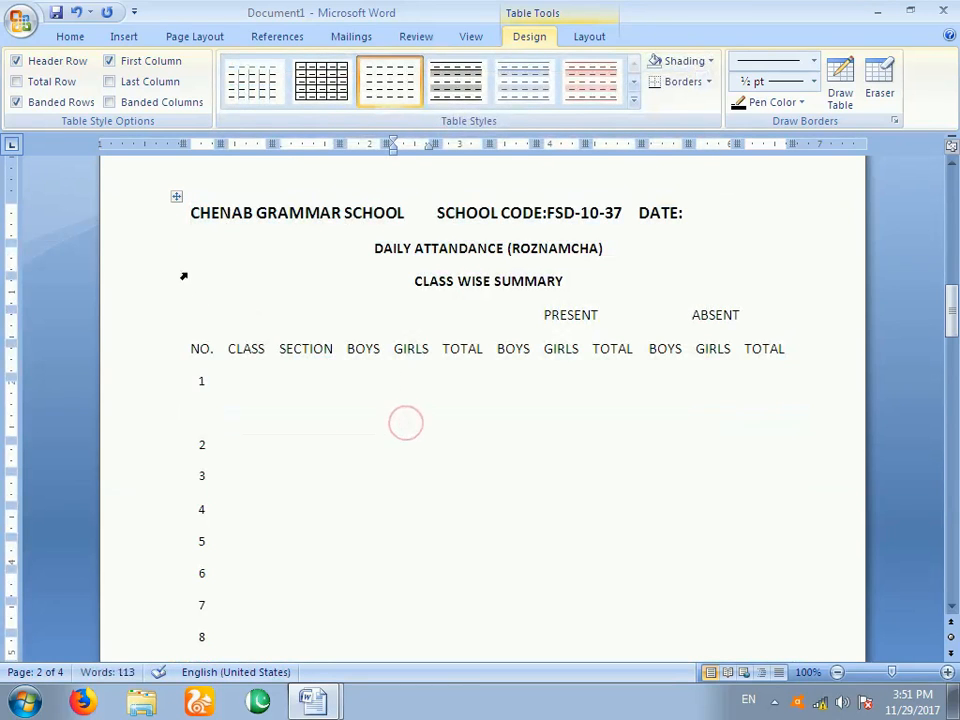
Apply All Borders to the entire attendance table
click(177, 198)
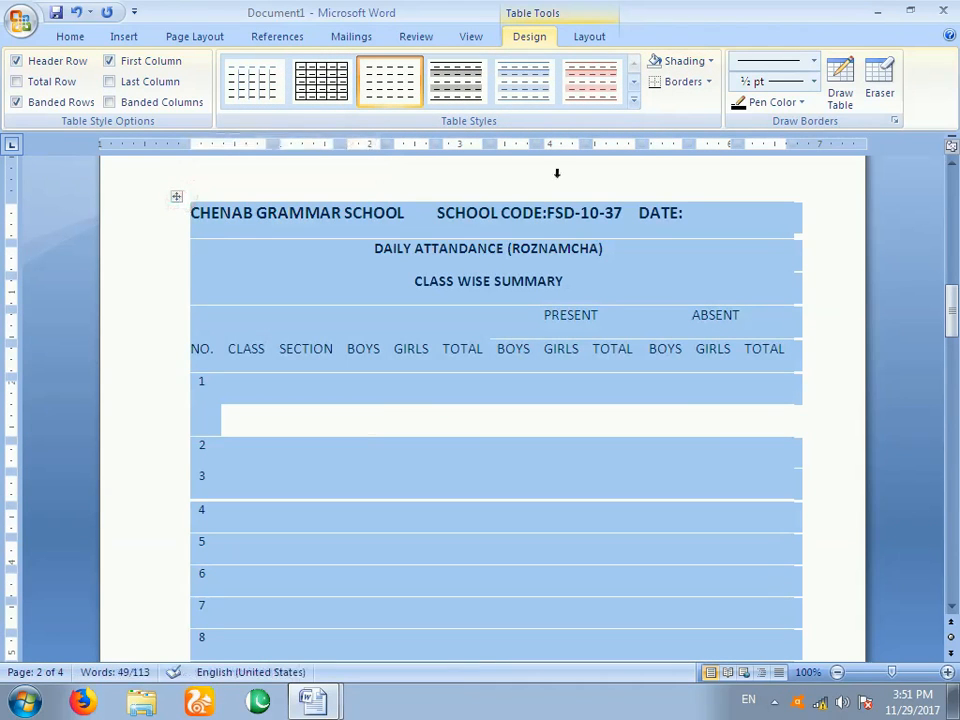
click(709, 82)
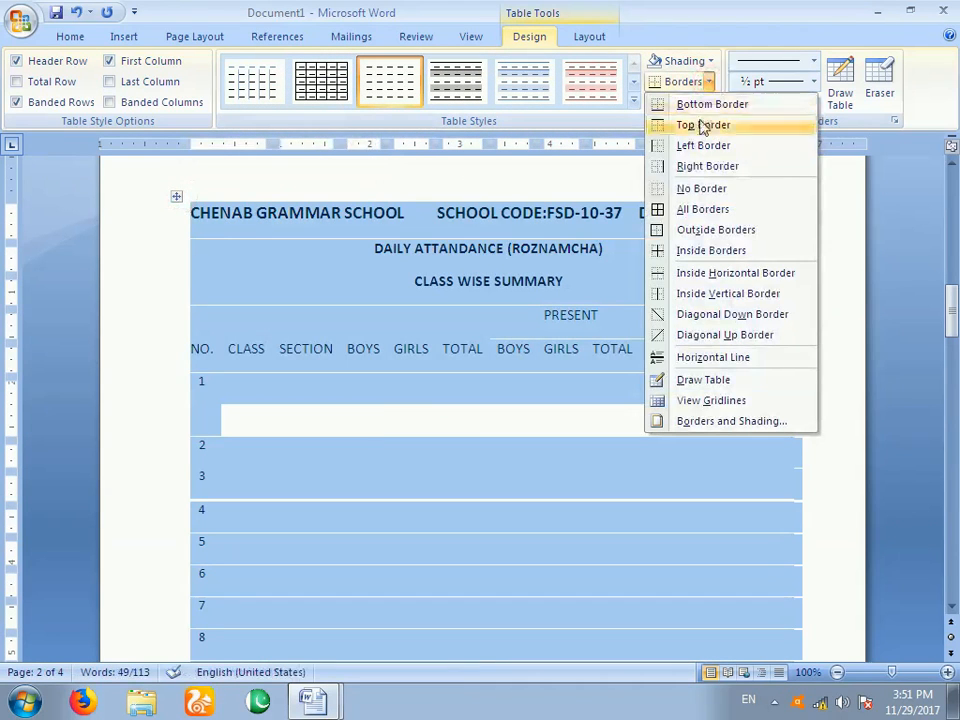
click(688, 213)
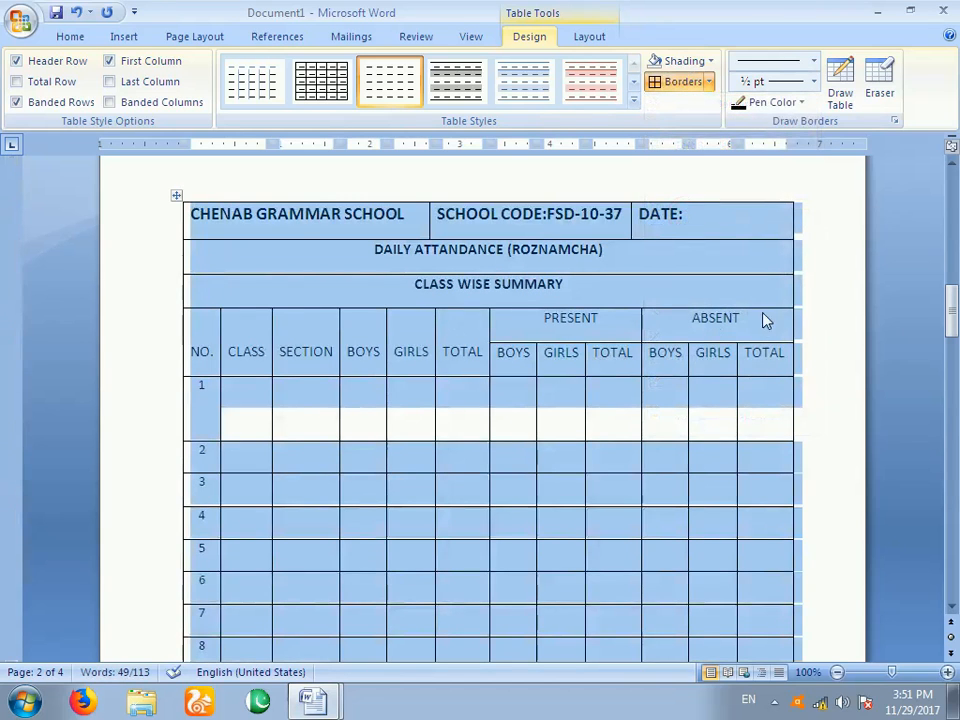
click(346, 288)
scroll(342, 287, down, 8)
scroll(340, 290, up, 3)
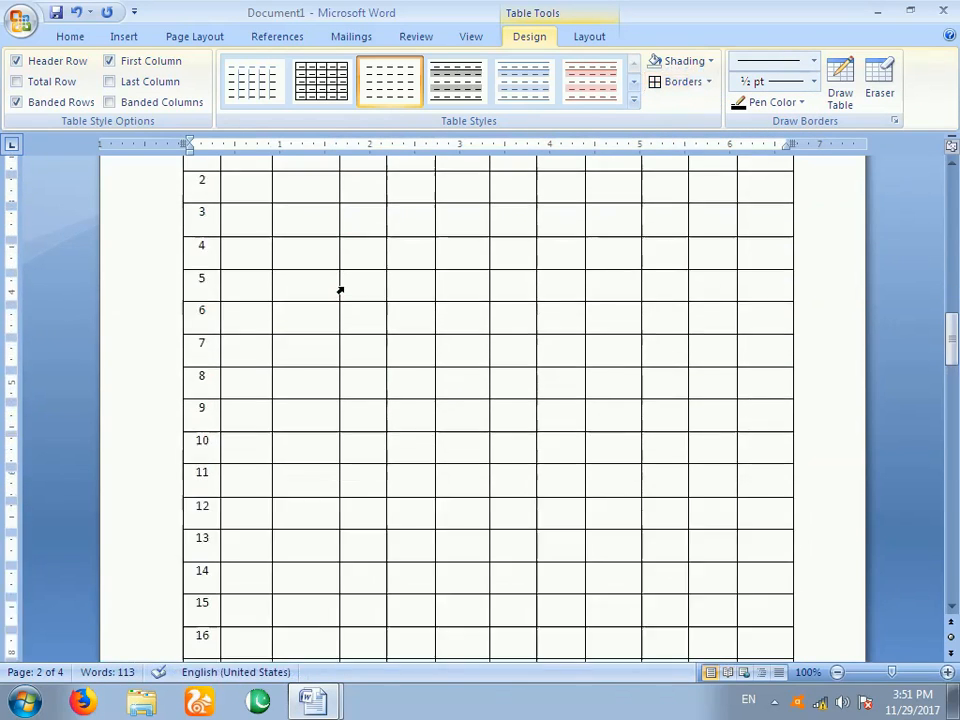
scroll(340, 290, up, 7)
scroll(343, 285, down, 1)
scroll(343, 287, up, 1)
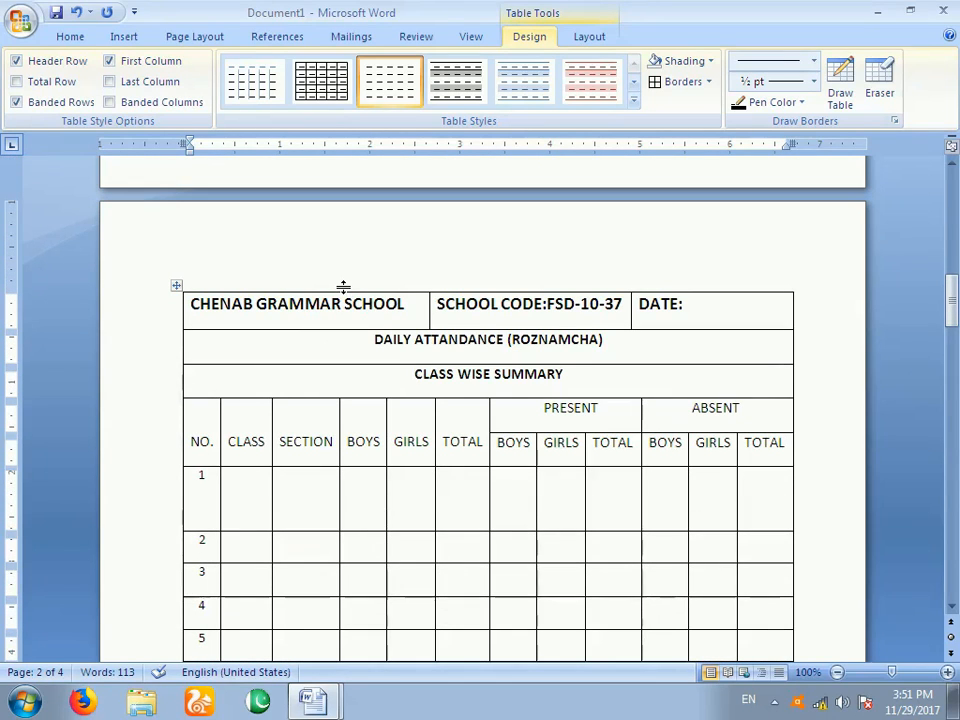
Shade the DAILY ATTANDANCE (ROZNAMCHA) row with the standard light green color
click(706, 61)
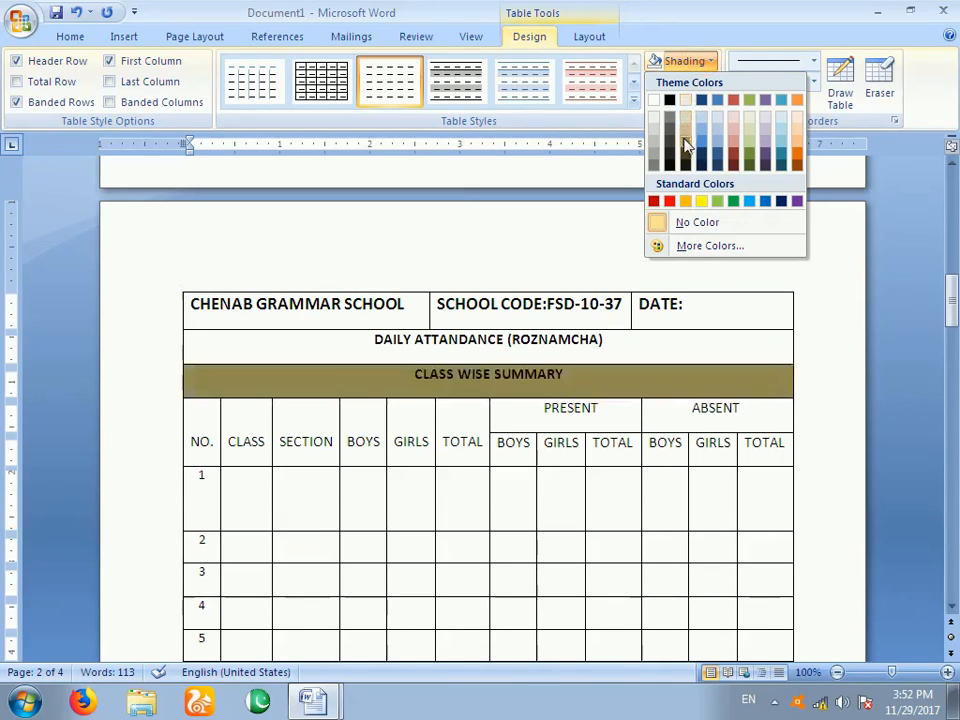
click(366, 310)
triple_click(366, 310)
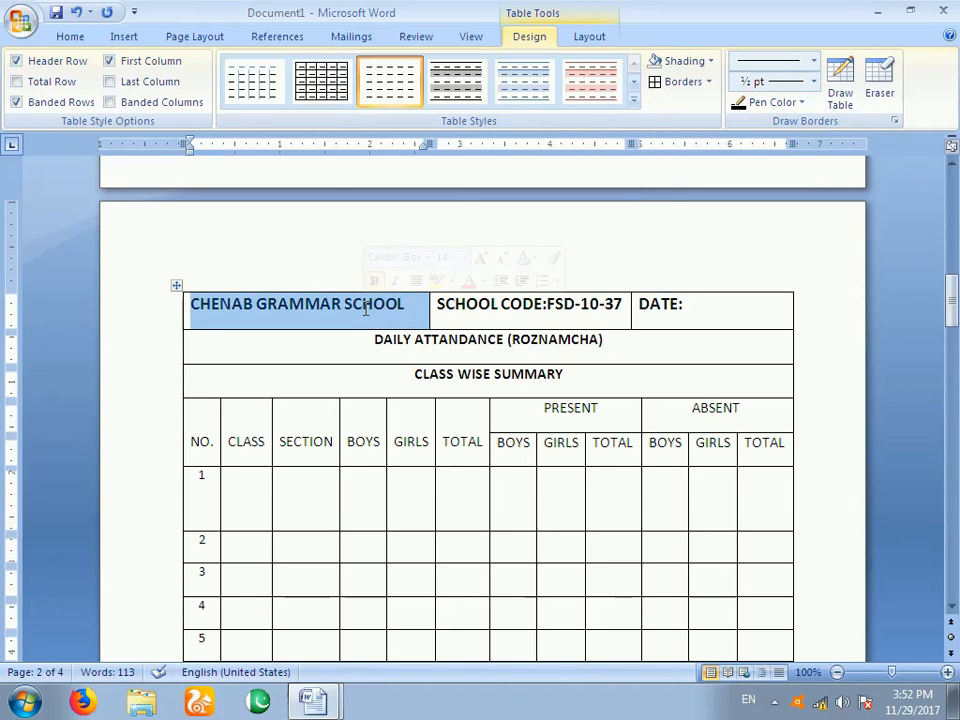
click(371, 340)
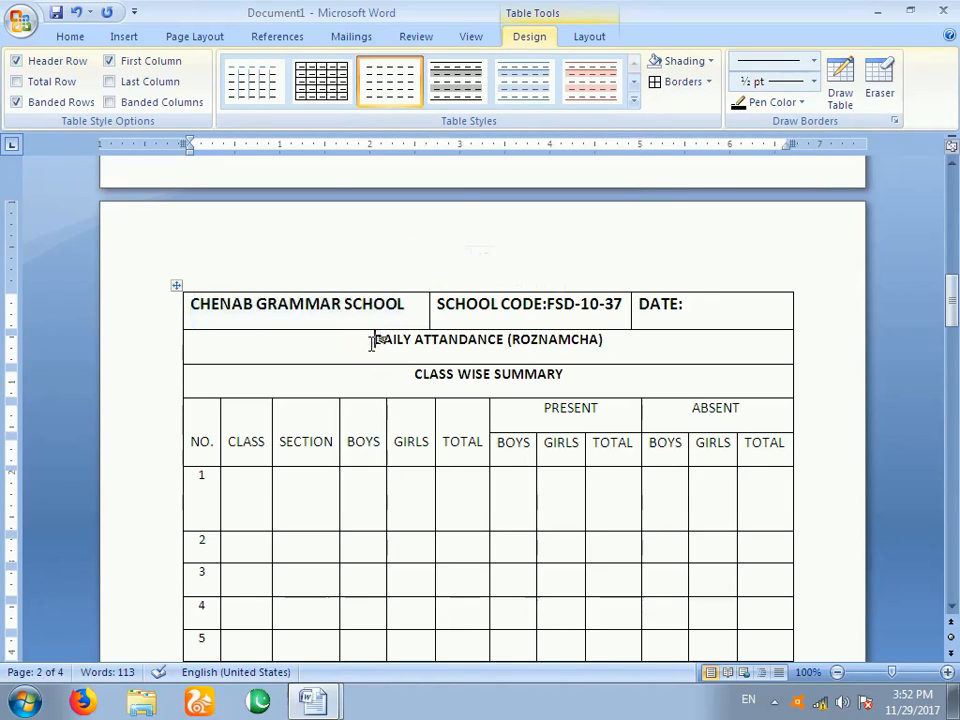
click(705, 62)
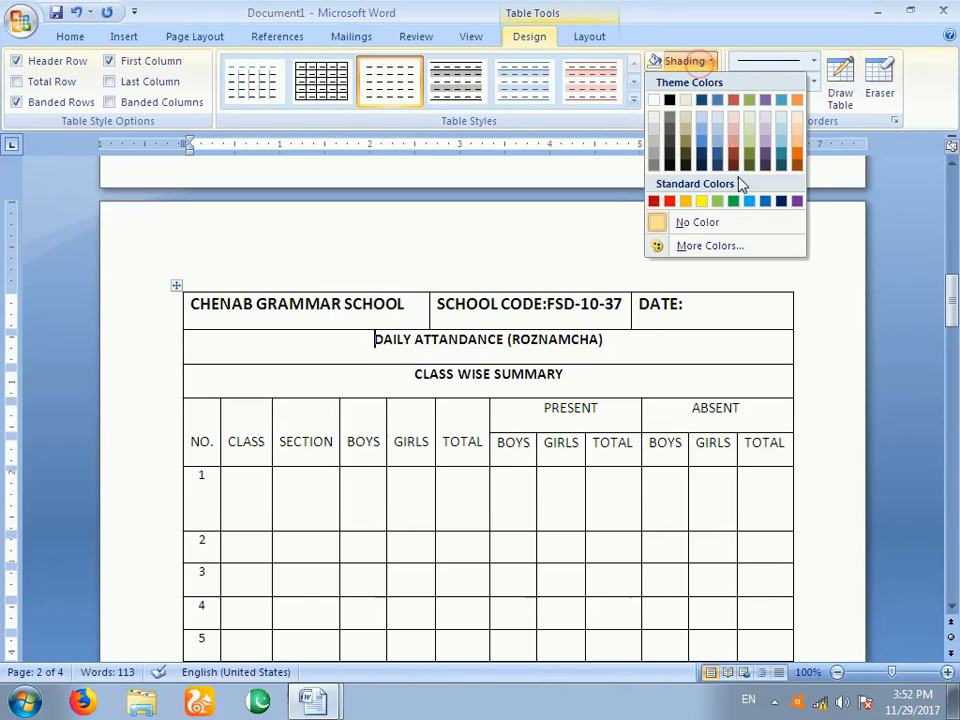
click(718, 201)
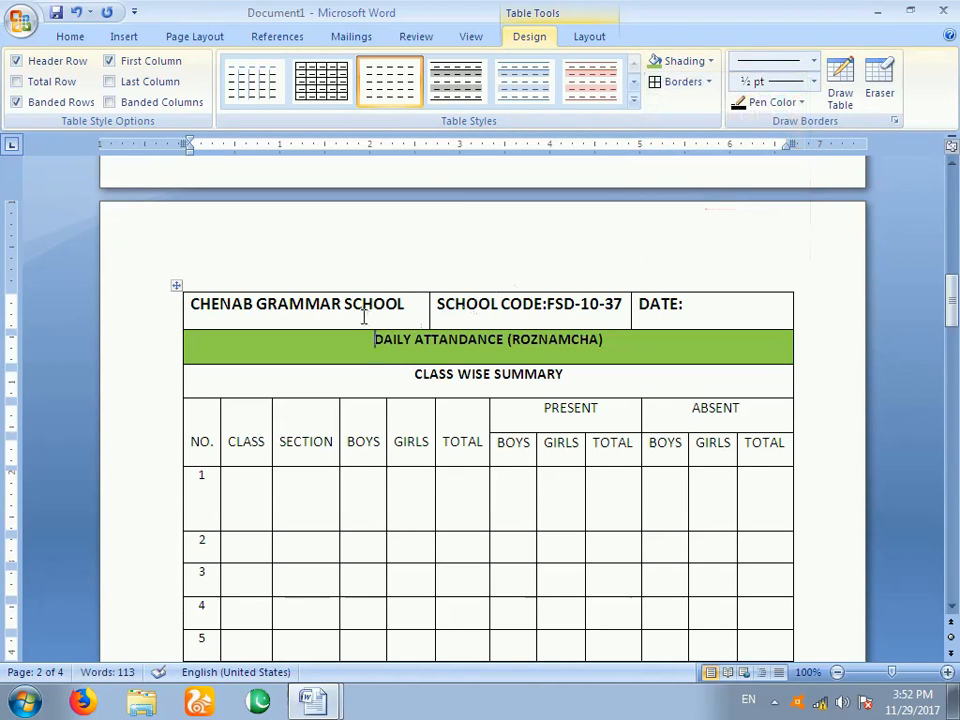
Shade the CHENAB GRAMMAR SCHOOL cell in theme red, and the SCHOOL CODE and DATE cells in dark tan
click(703, 61)
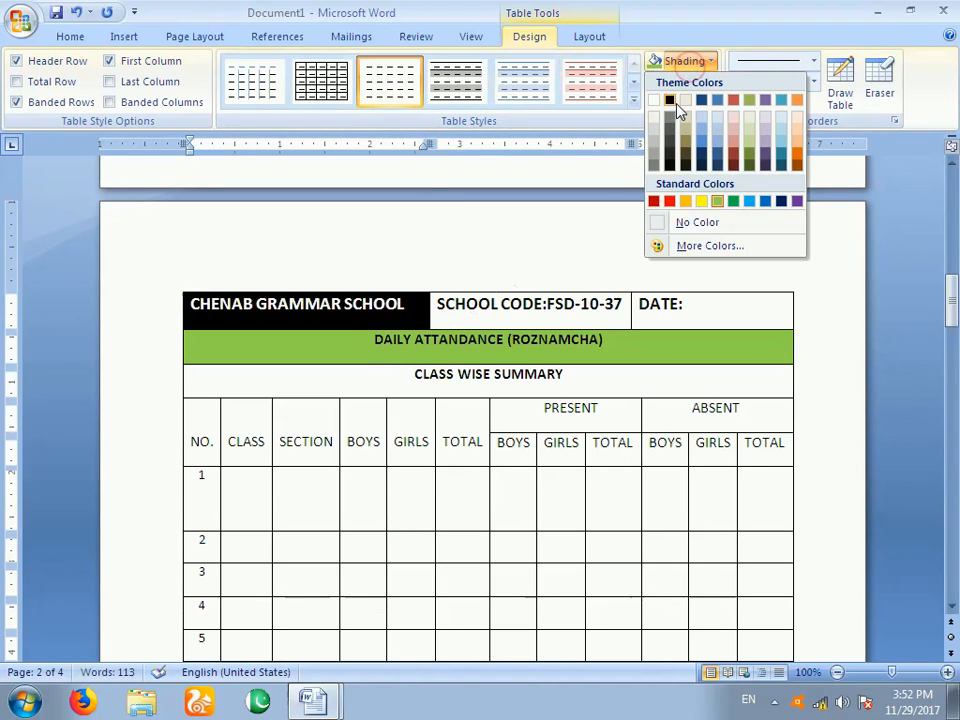
click(731, 102)
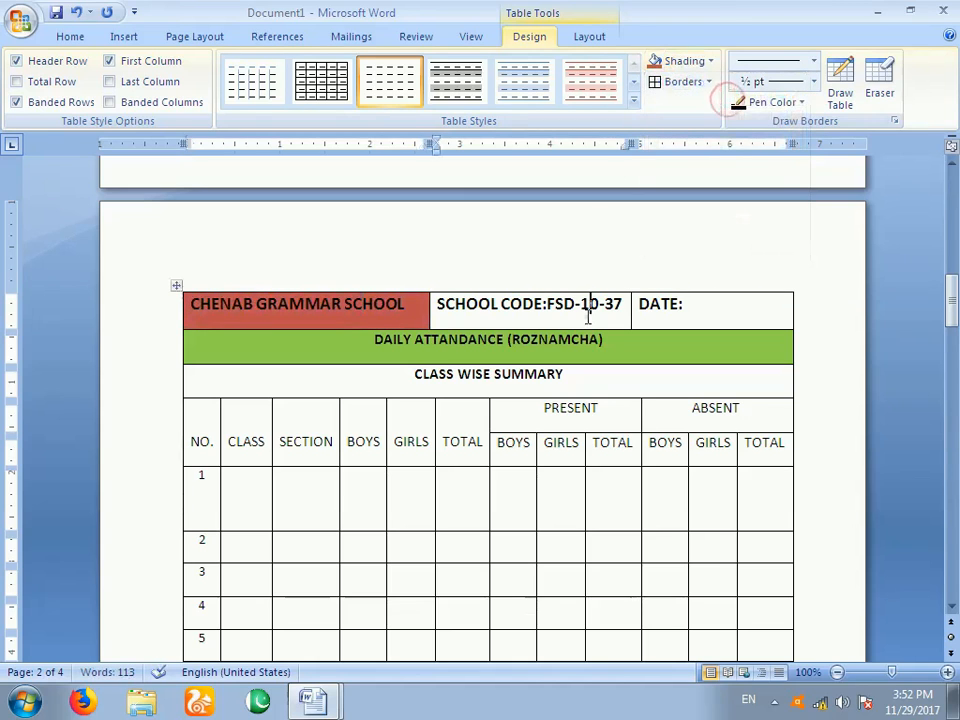
click(703, 61)
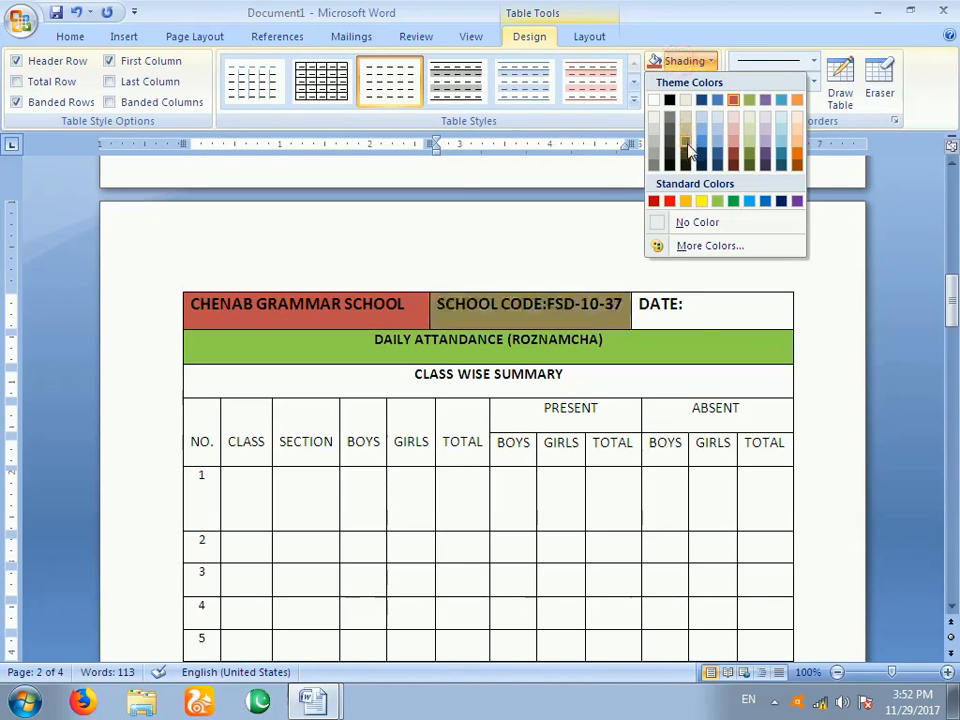
click(686, 150)
click(699, 319)
click(655, 62)
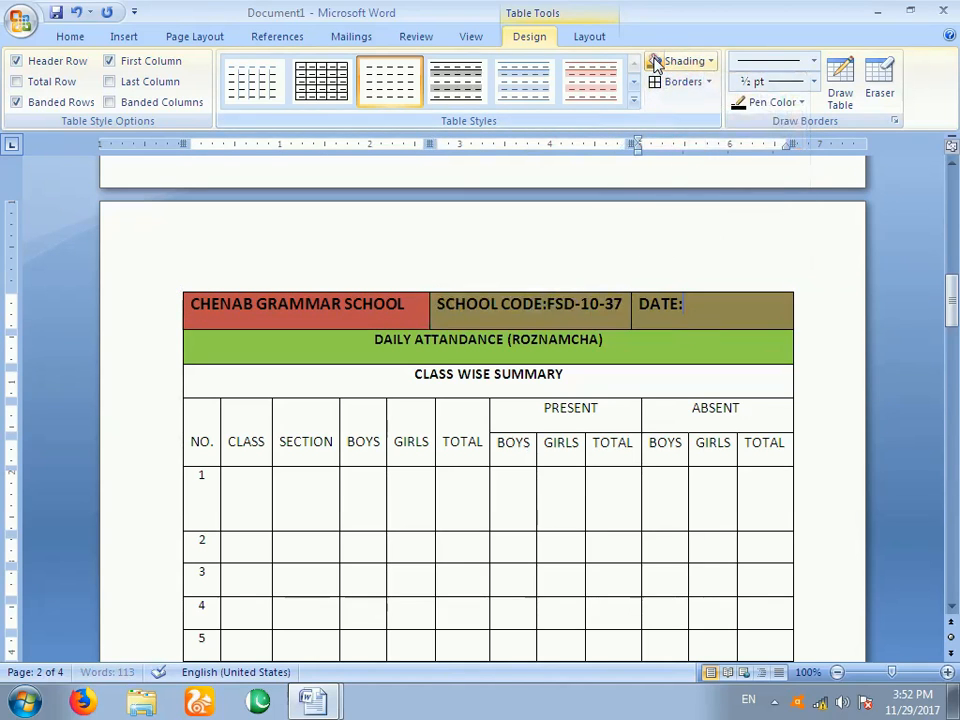
Shade the CLASS, SECTION, BOYS and GIRLS header cells of the attendance table in a darker theme red
drag(229, 438, 425, 420)
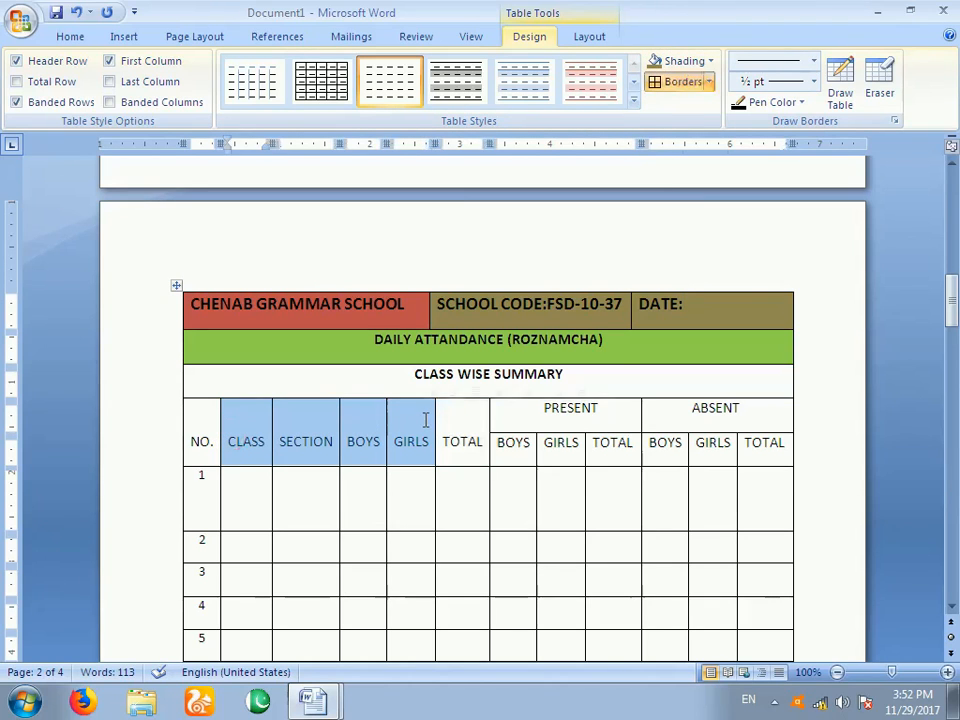
click(709, 61)
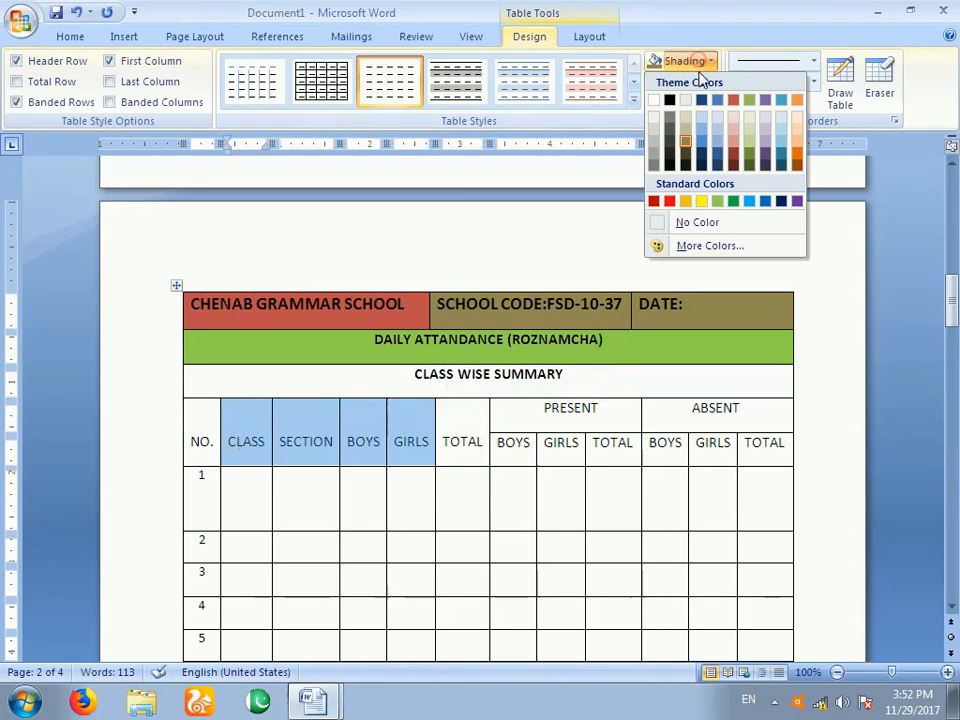
click(737, 150)
click(462, 447)
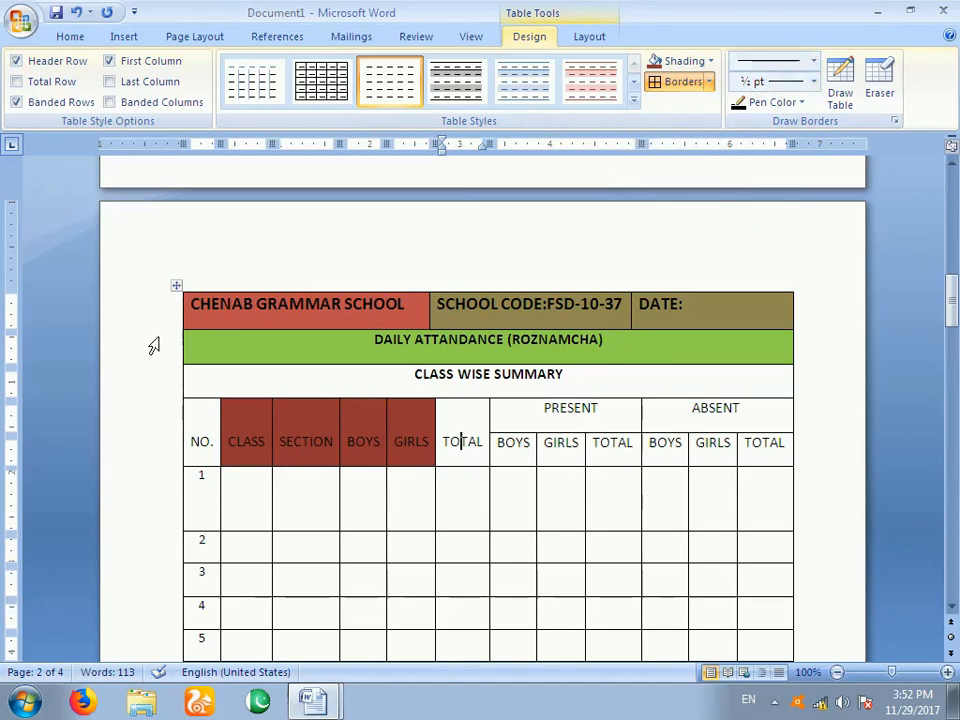
Draw 2 ¼ pt borders along the right edge of the table's top three rows and beneath the DAILY ATTANDANCE (ROZNAMCHA) row
click(176, 285)
scroll(266, 428, down, 4)
scroll(266, 428, up, 3)
click(813, 60)
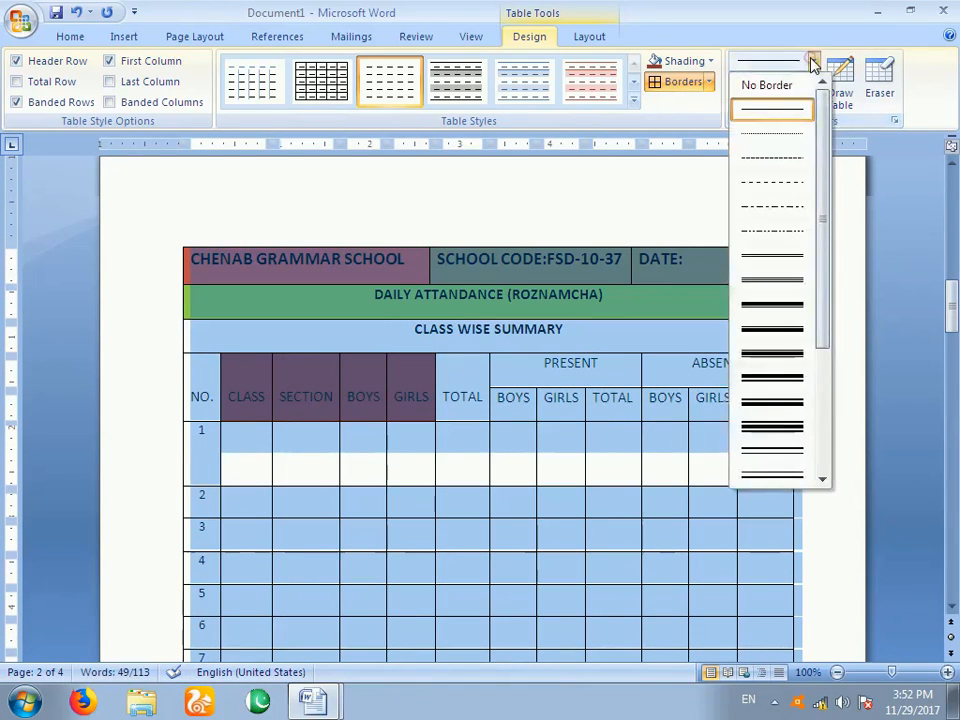
click(813, 60)
click(813, 81)
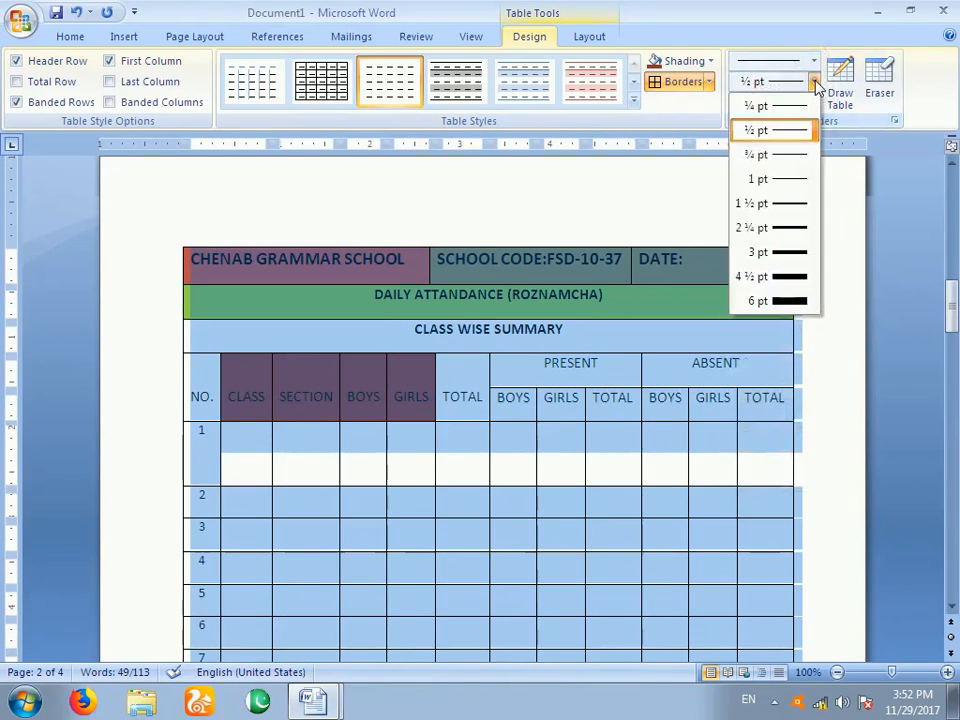
click(793, 229)
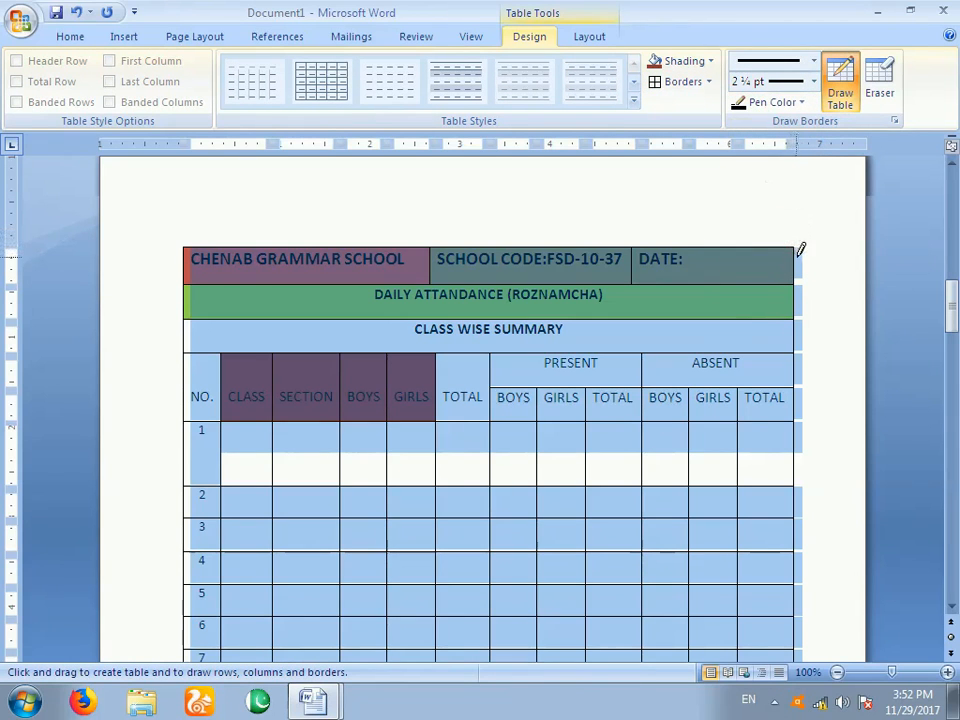
mouse_move(795, 247)
mouse_down()
mouse_move(786, 326)
mouse_move(797, 334)
mouse_up()
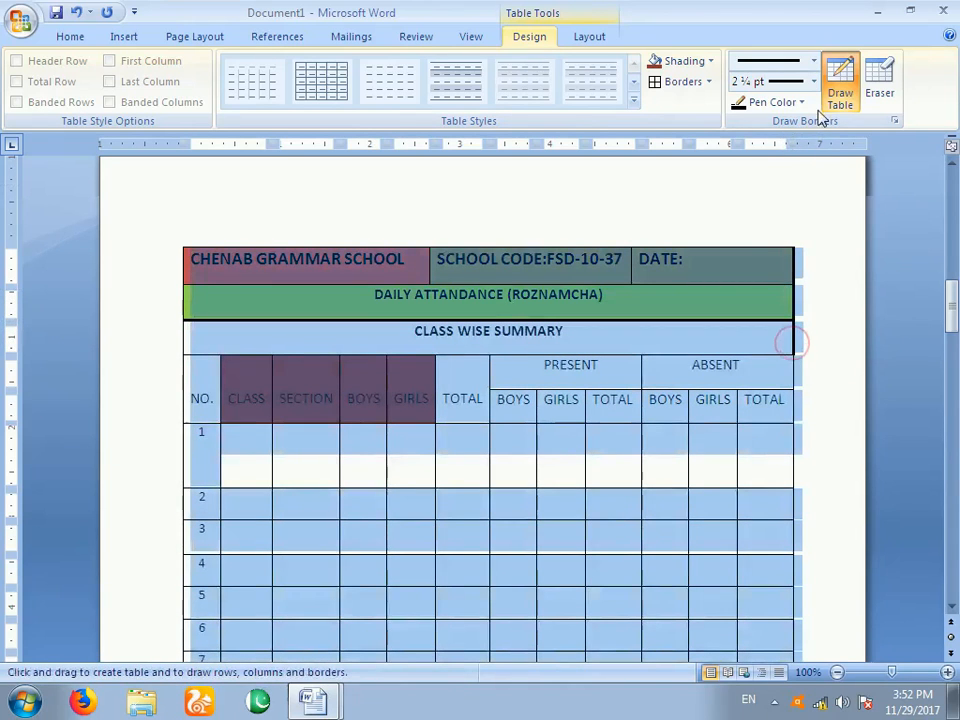
Draw a triple-line ½ pt border beneath the CLASS WISE SUMMARY row, above the TOTAL, PRESENT and ABSENT headers
click(812, 63)
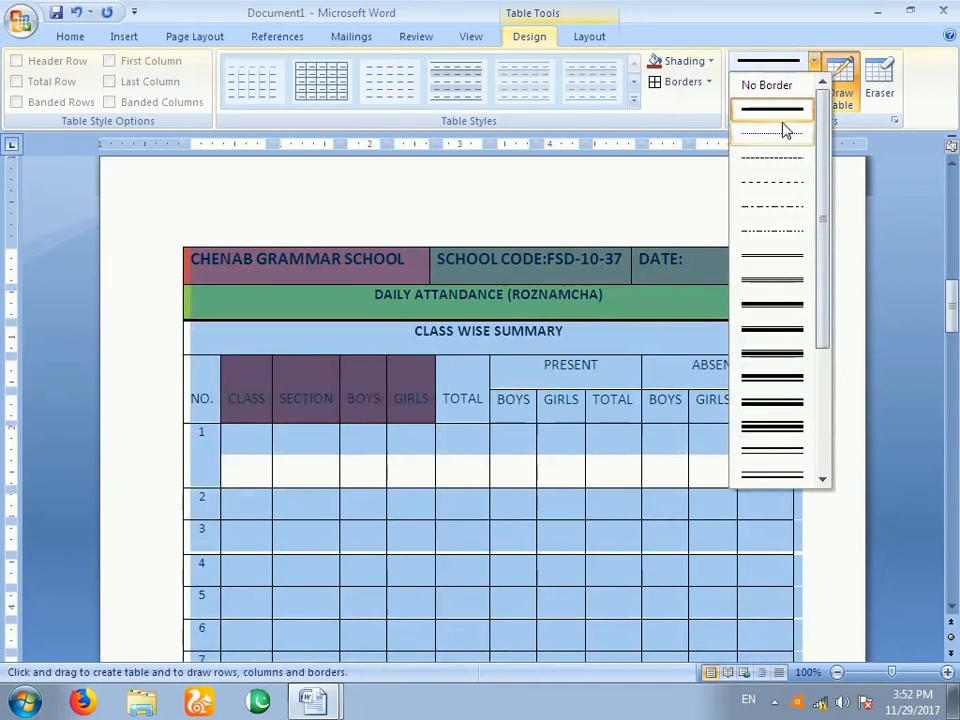
click(775, 284)
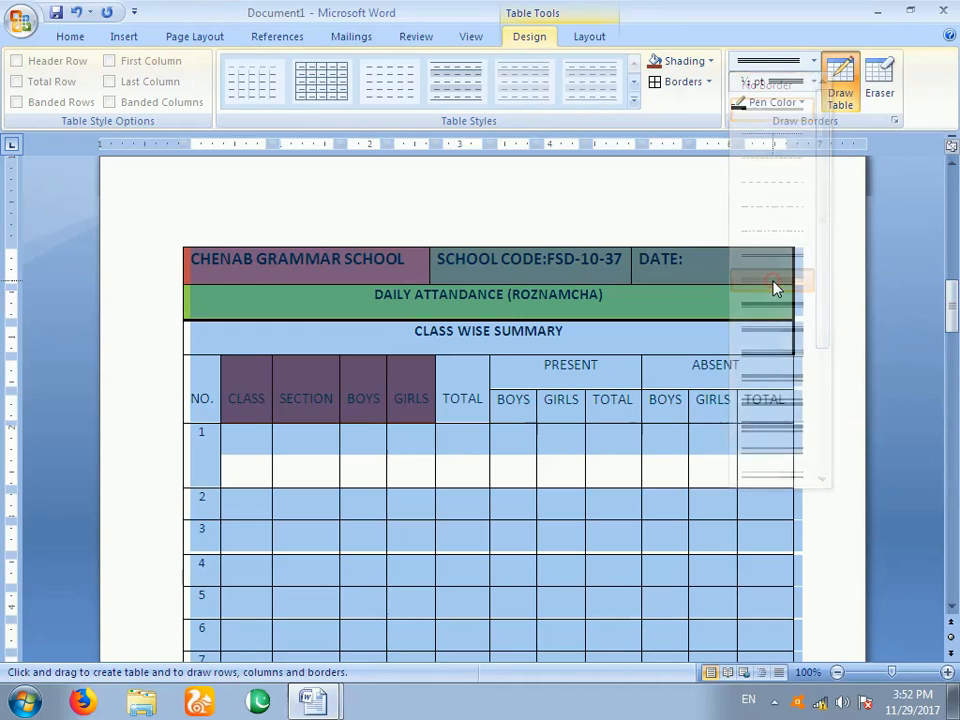
click(707, 352)
click(617, 352)
click(470, 353)
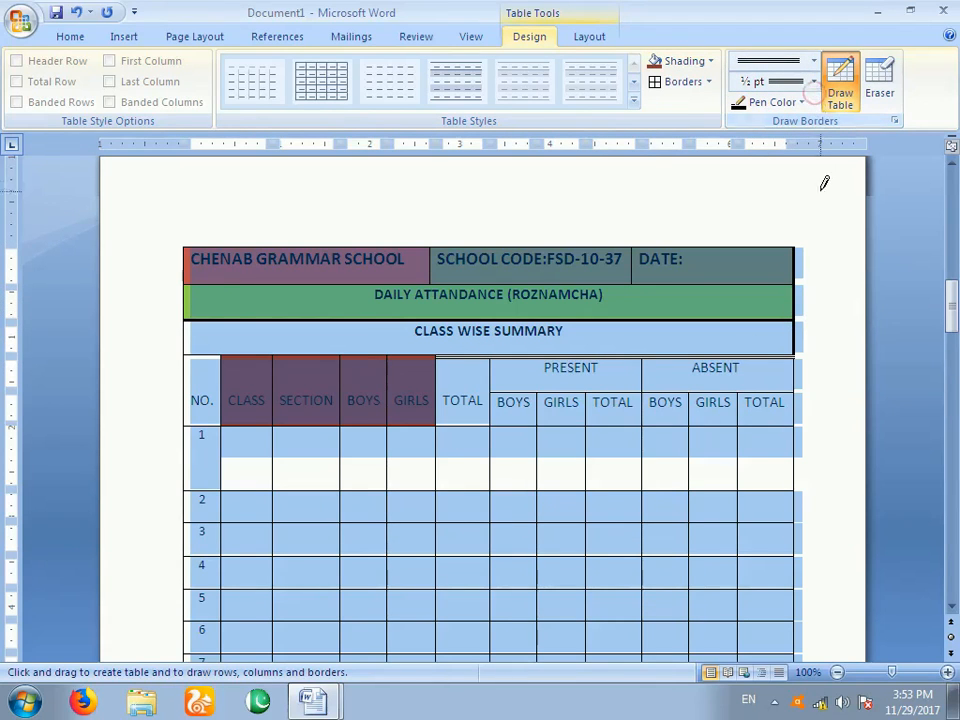
click(114, 251)
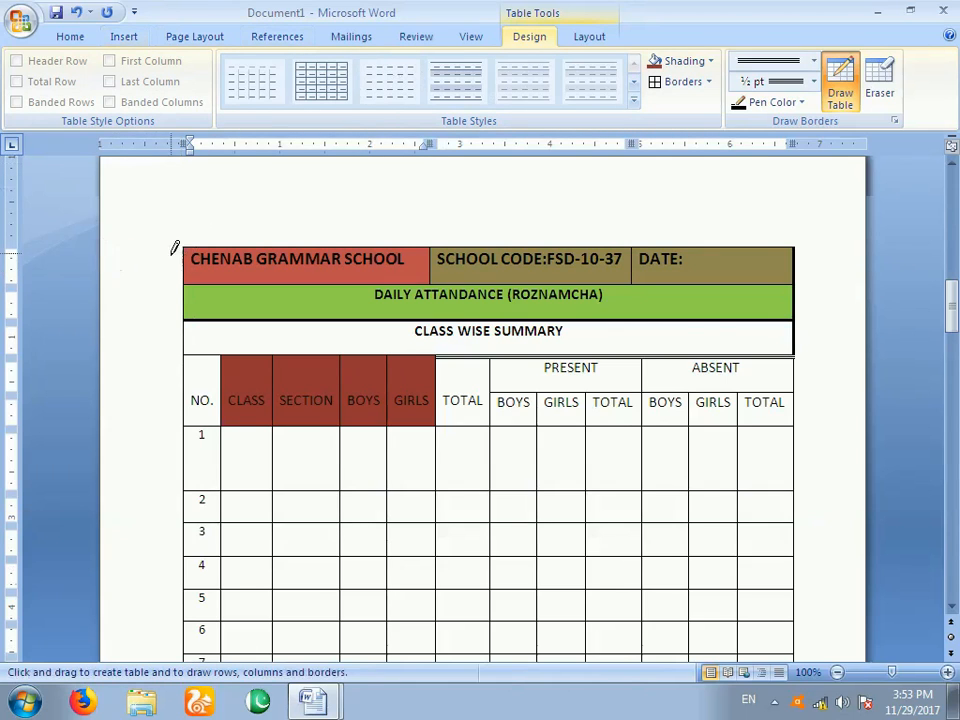
Insert an Excel spreadsheet into the CHENAB GRAMMAR SCHOOL cell and select its cells E1 to F3
click(84, 40)
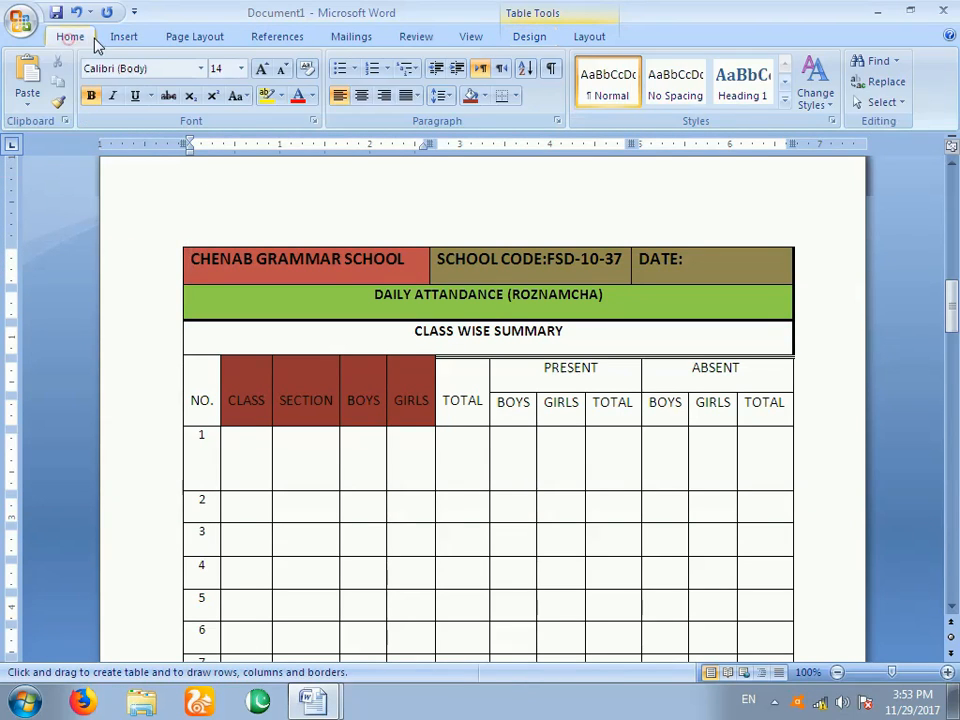
click(112, 40)
click(123, 98)
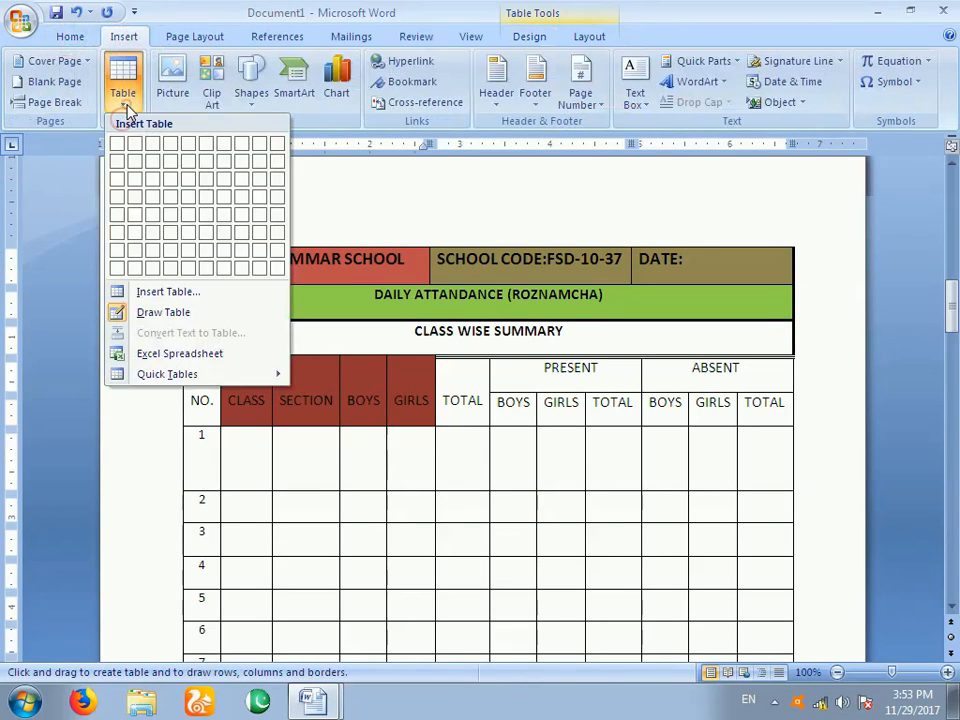
mouse_move(161, 381)
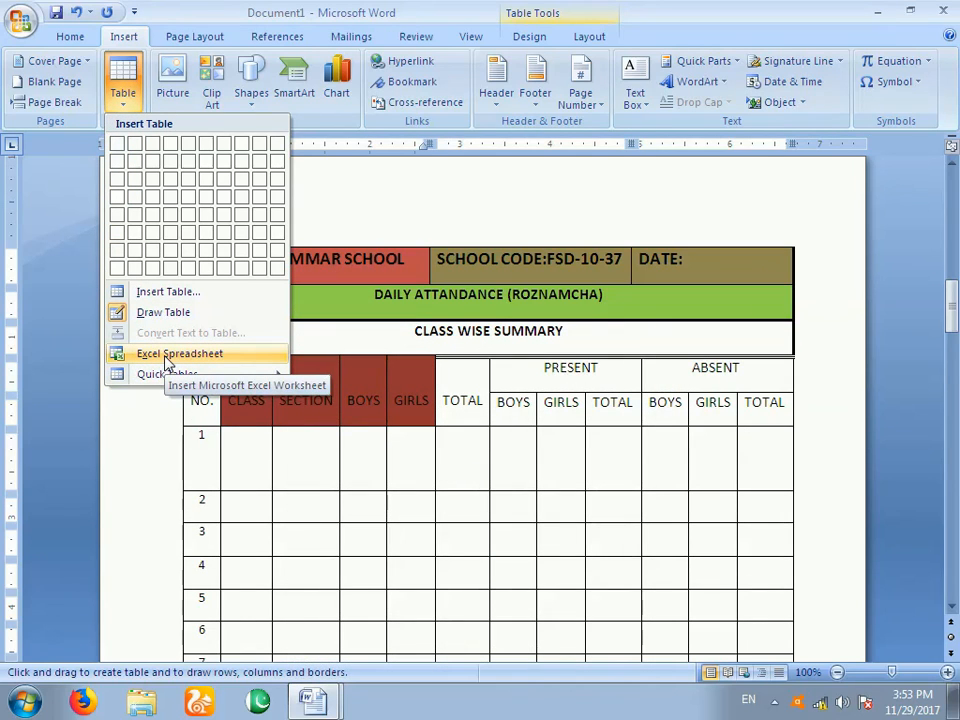
click(167, 360)
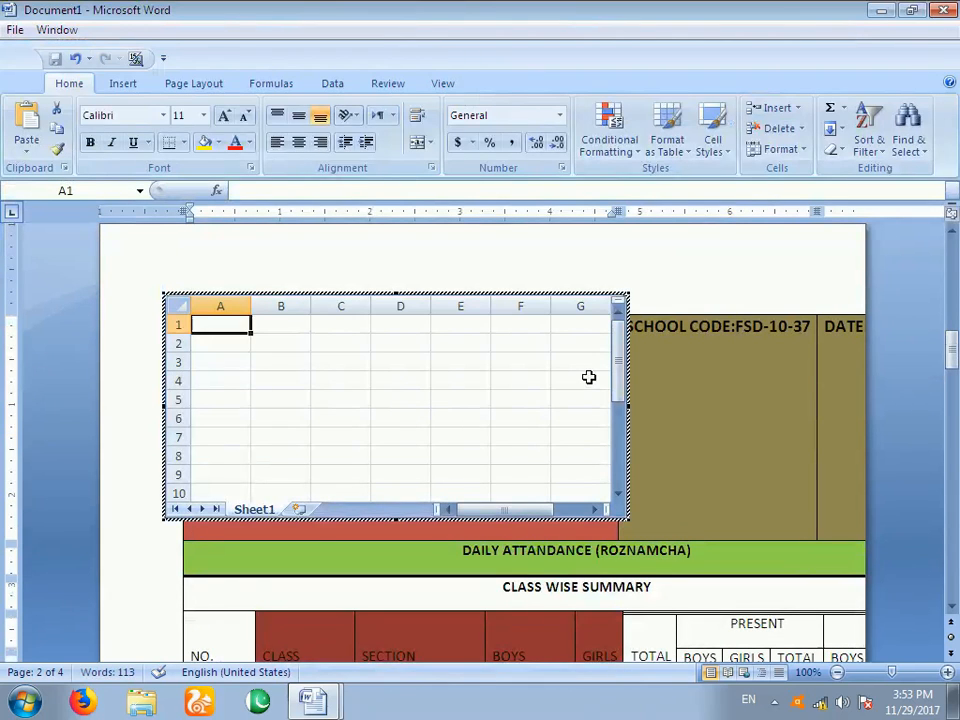
drag(460, 362, 510, 318)
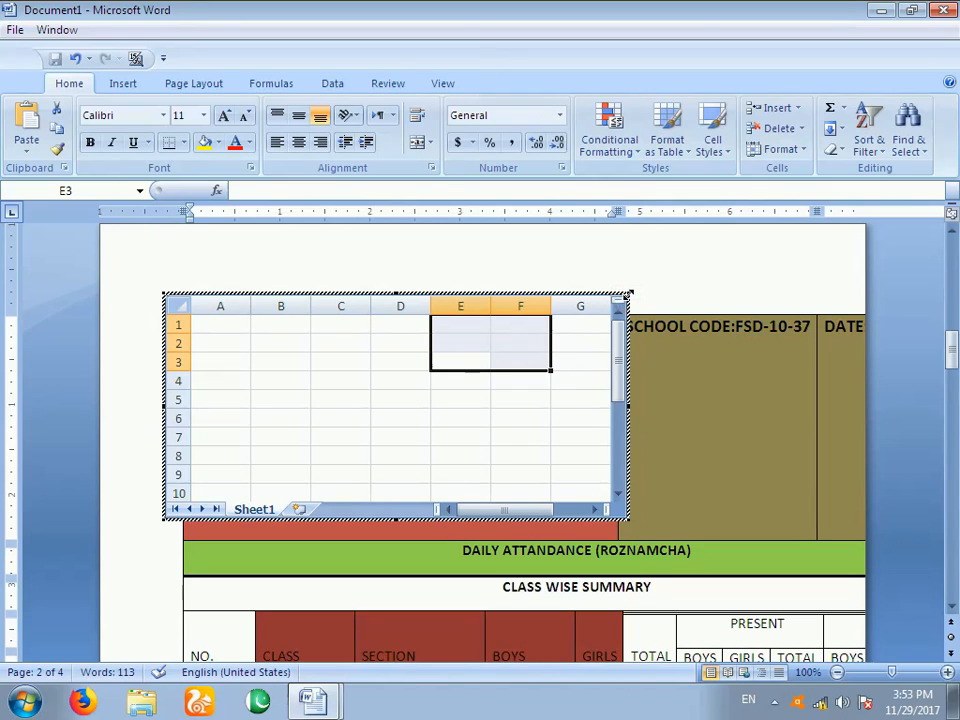
Undo the spreadsheet insertion and all the border and shading changes made to the attendance table
key(ctrl+z)
key(ctrl+z)
key(ctrl+z)
key(ctrl+z)
key(ctrl+z)
key(ctrl+z)
key(ctrl+z)
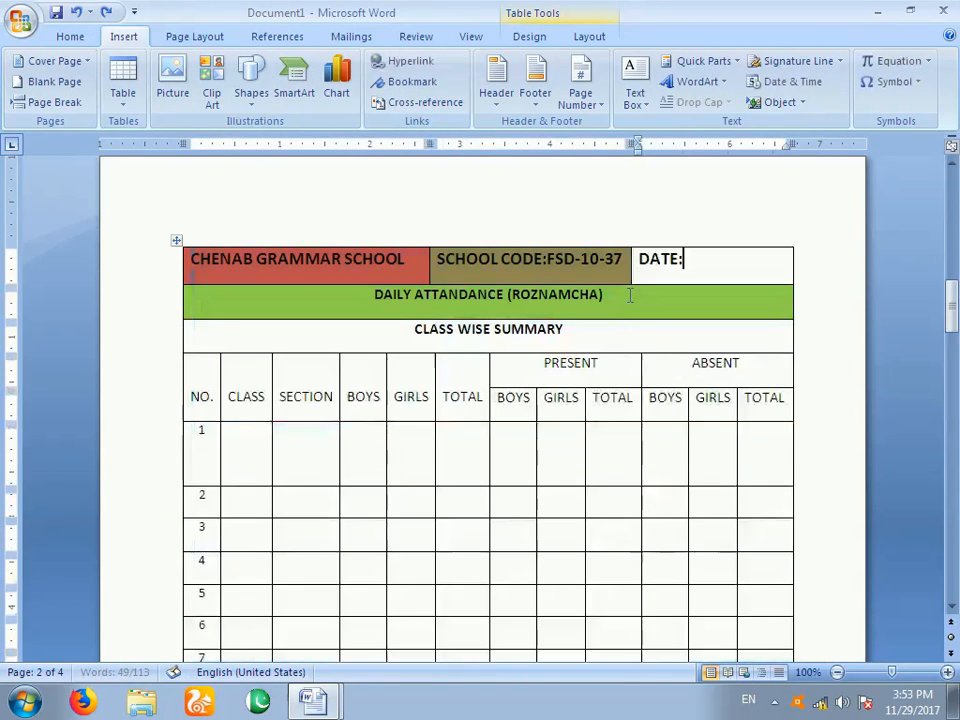
key(ctrl+z)
key(ctrl+z)
key(ctrl+z)
key(ctrl+z)
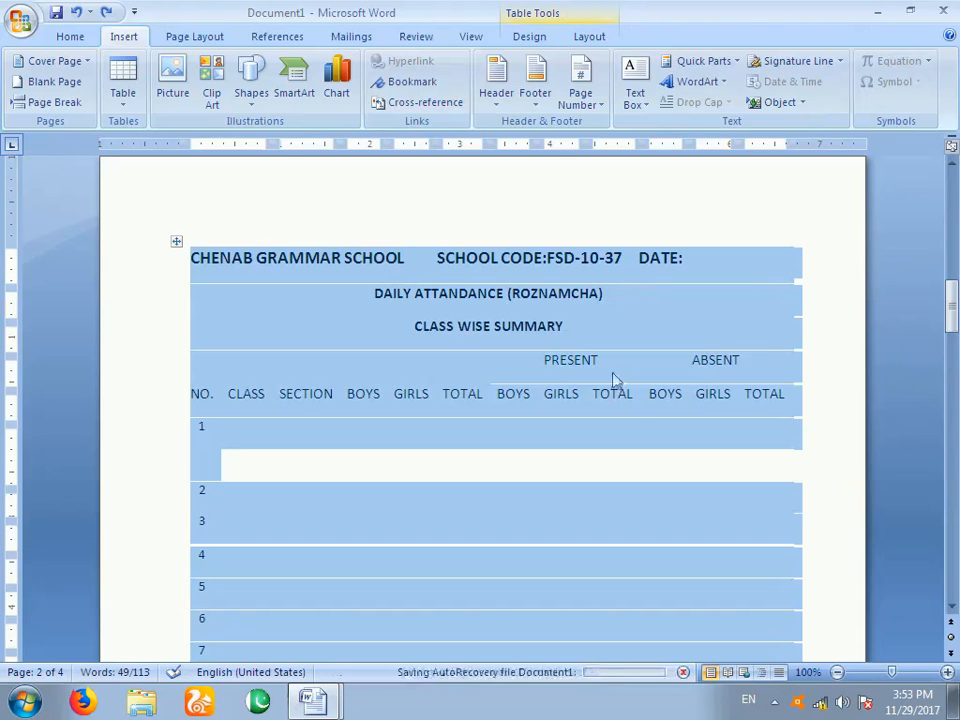
click(777, 702)
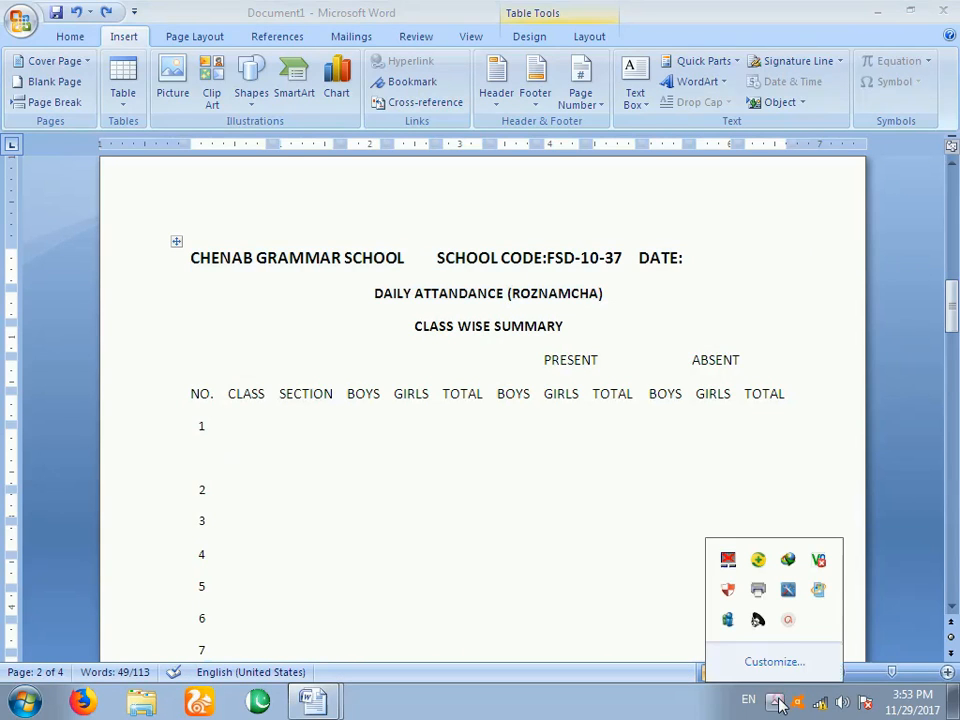